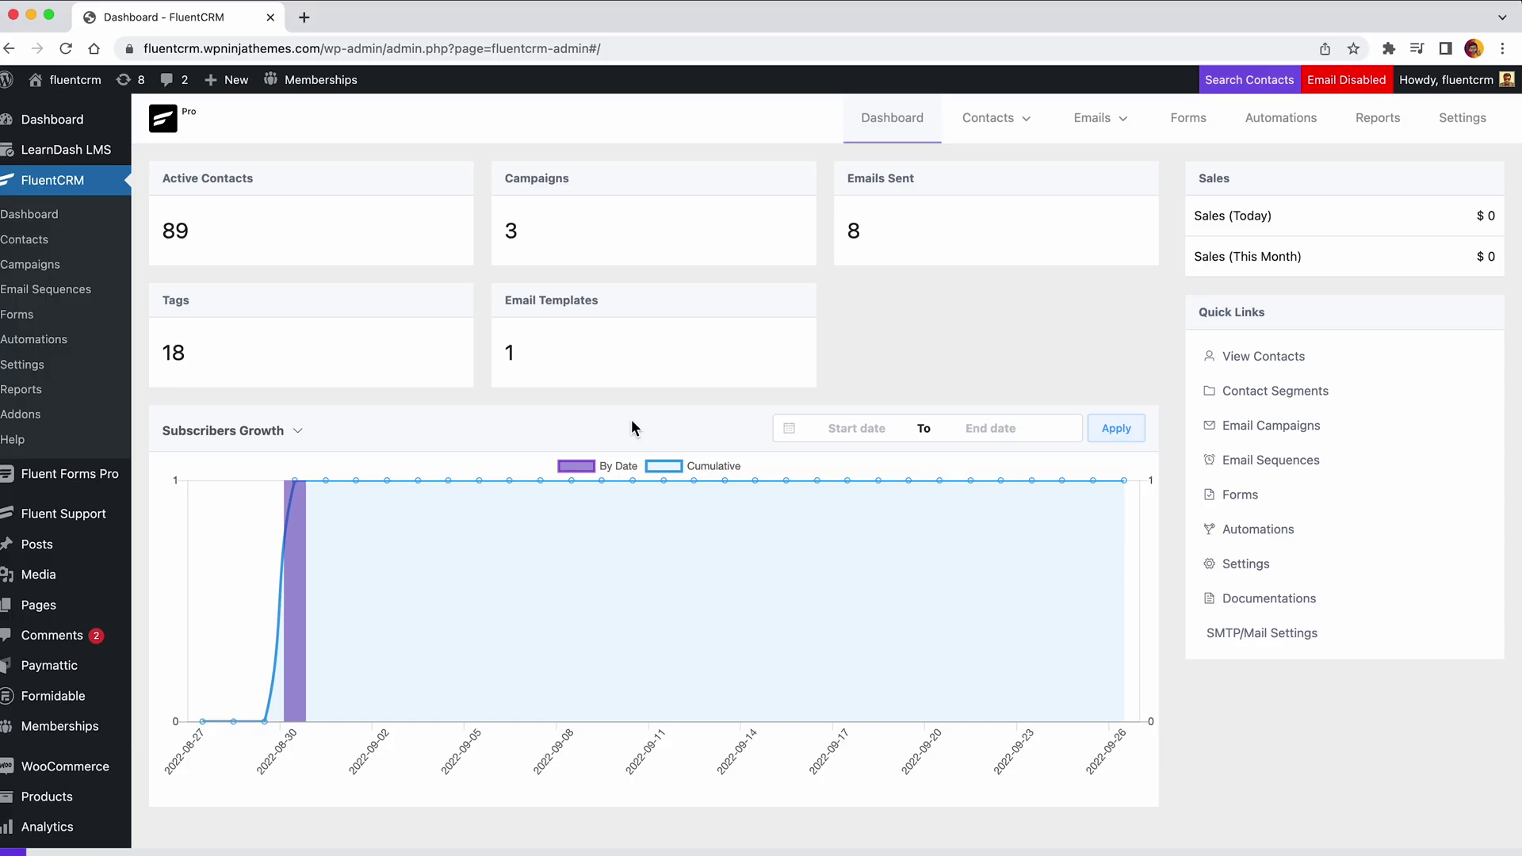
Step: Start a new automation funnel and browse the WooCommerce, LearnDash, Paid Membership Pro and WordPress trigger categories
left_click(1262, 138)
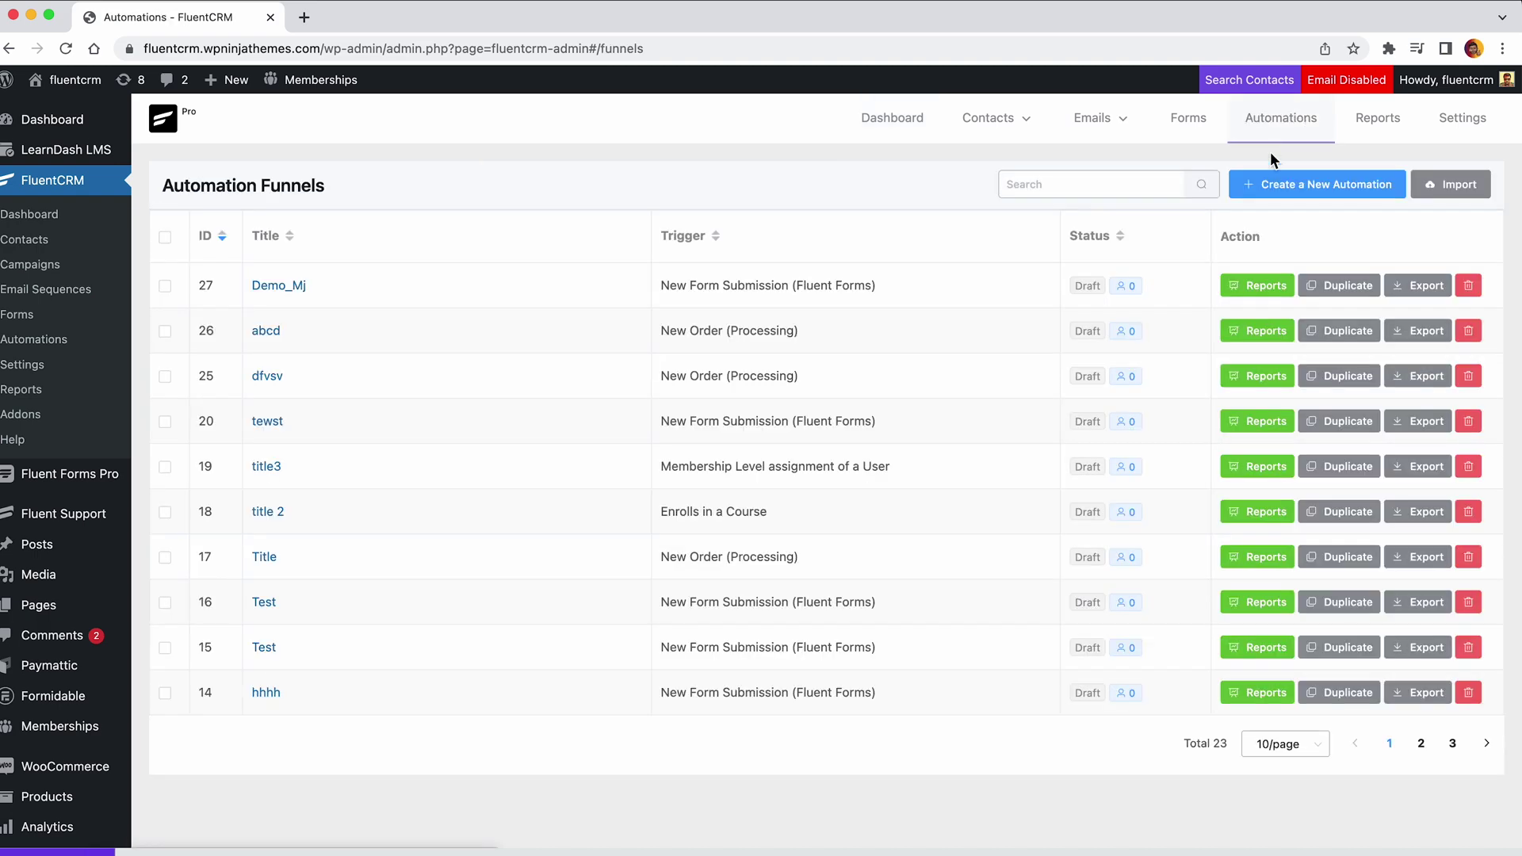
left_click(1275, 181)
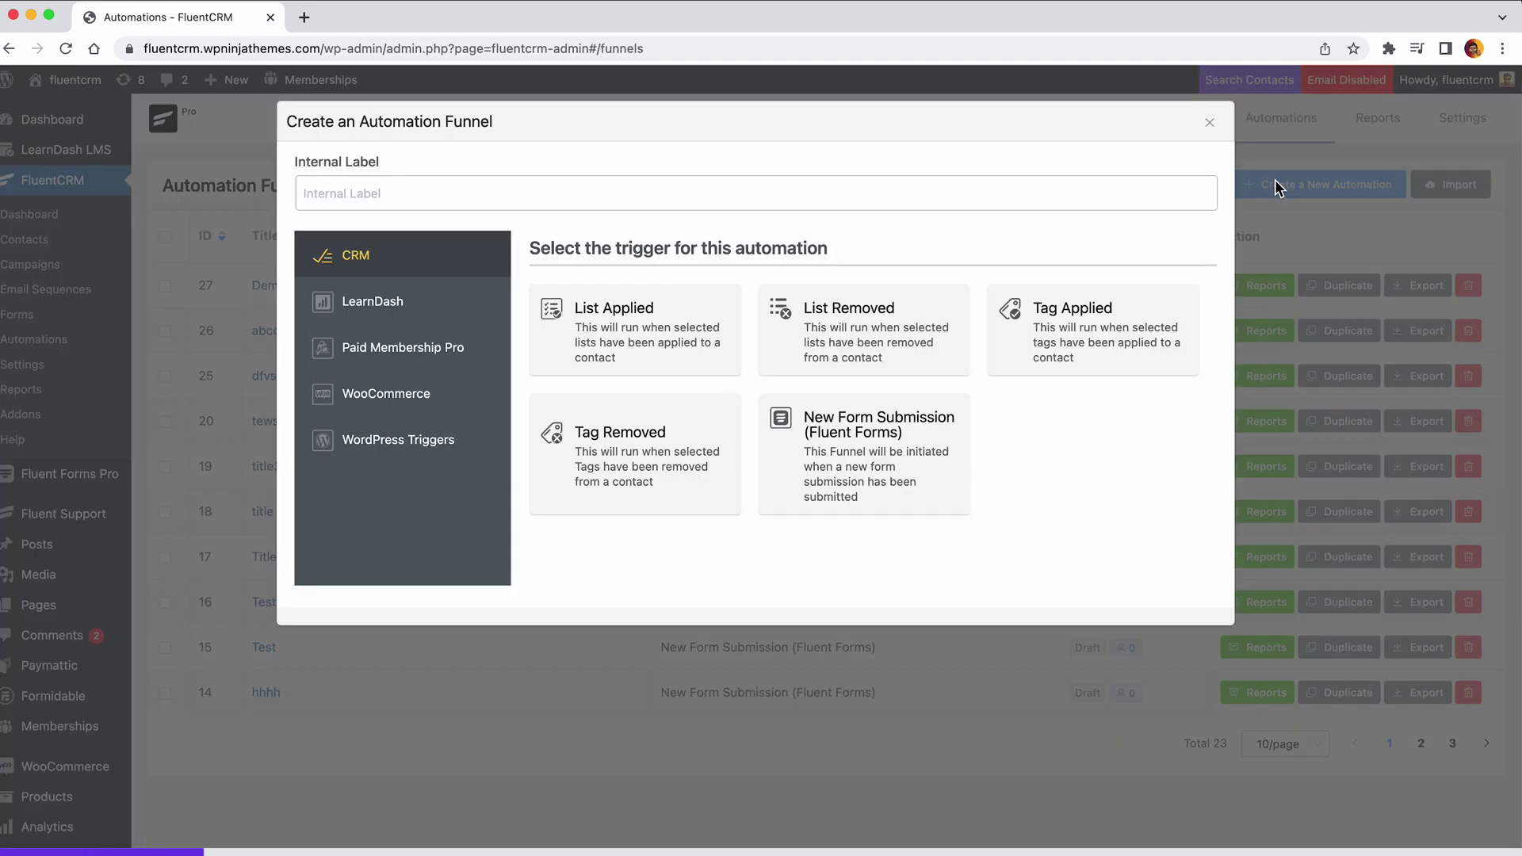
left_click(918, 441)
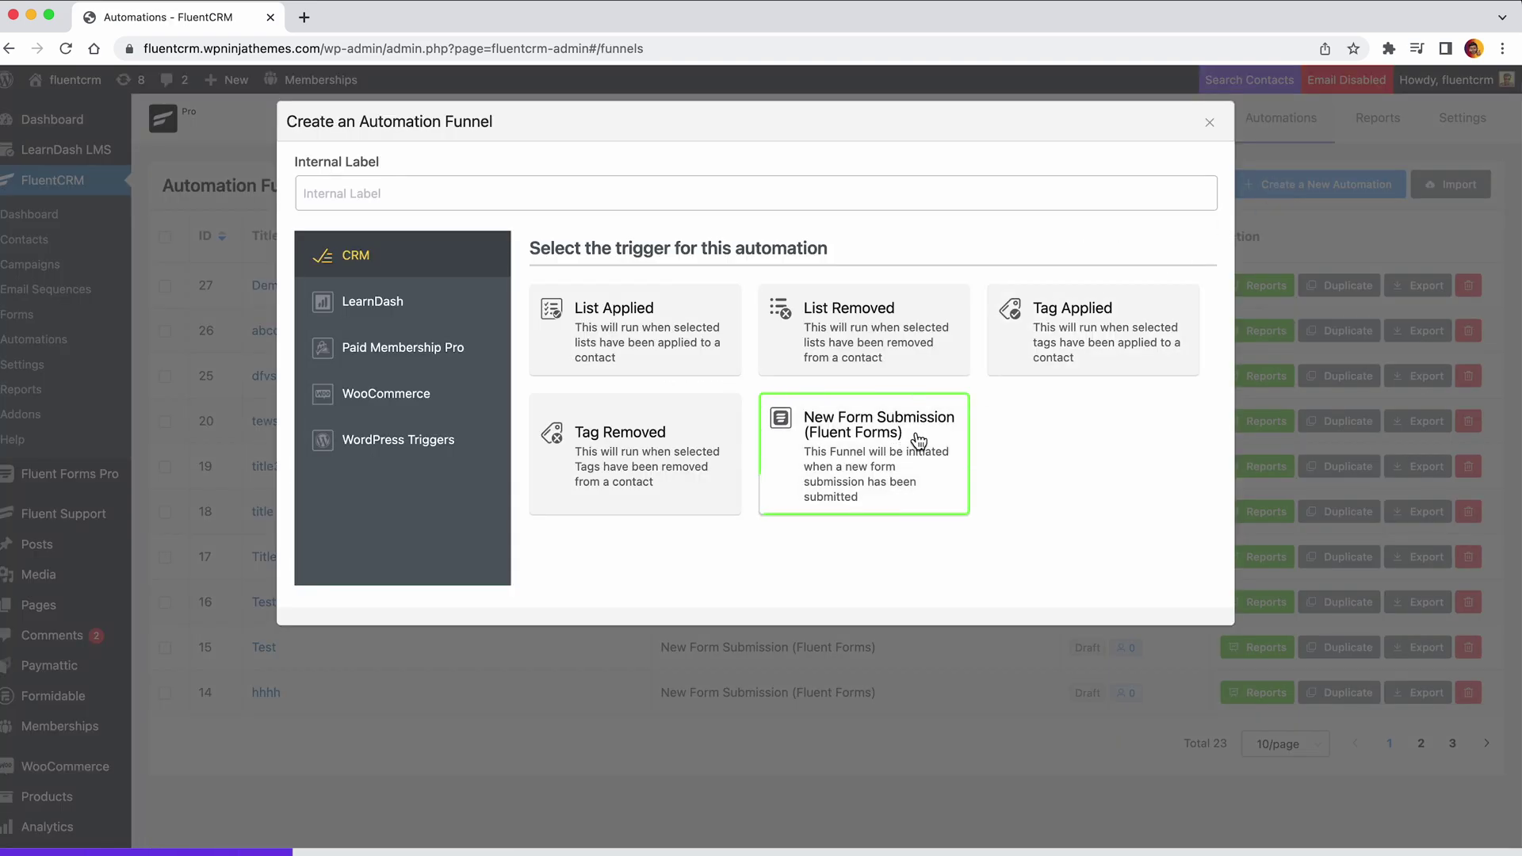
left_click(451, 402)
left_click(633, 367)
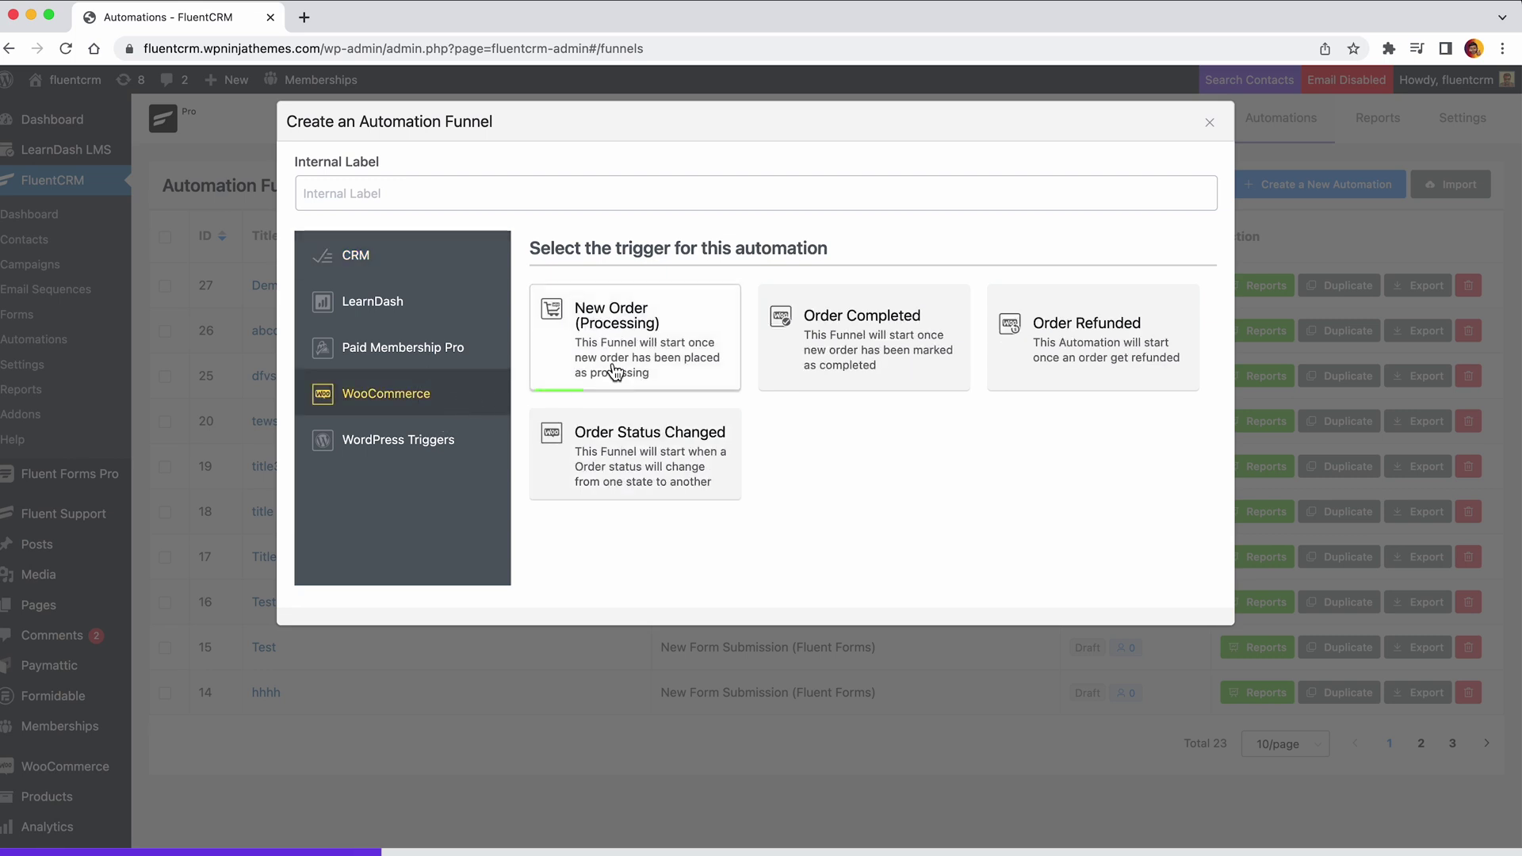
left_click(432, 303)
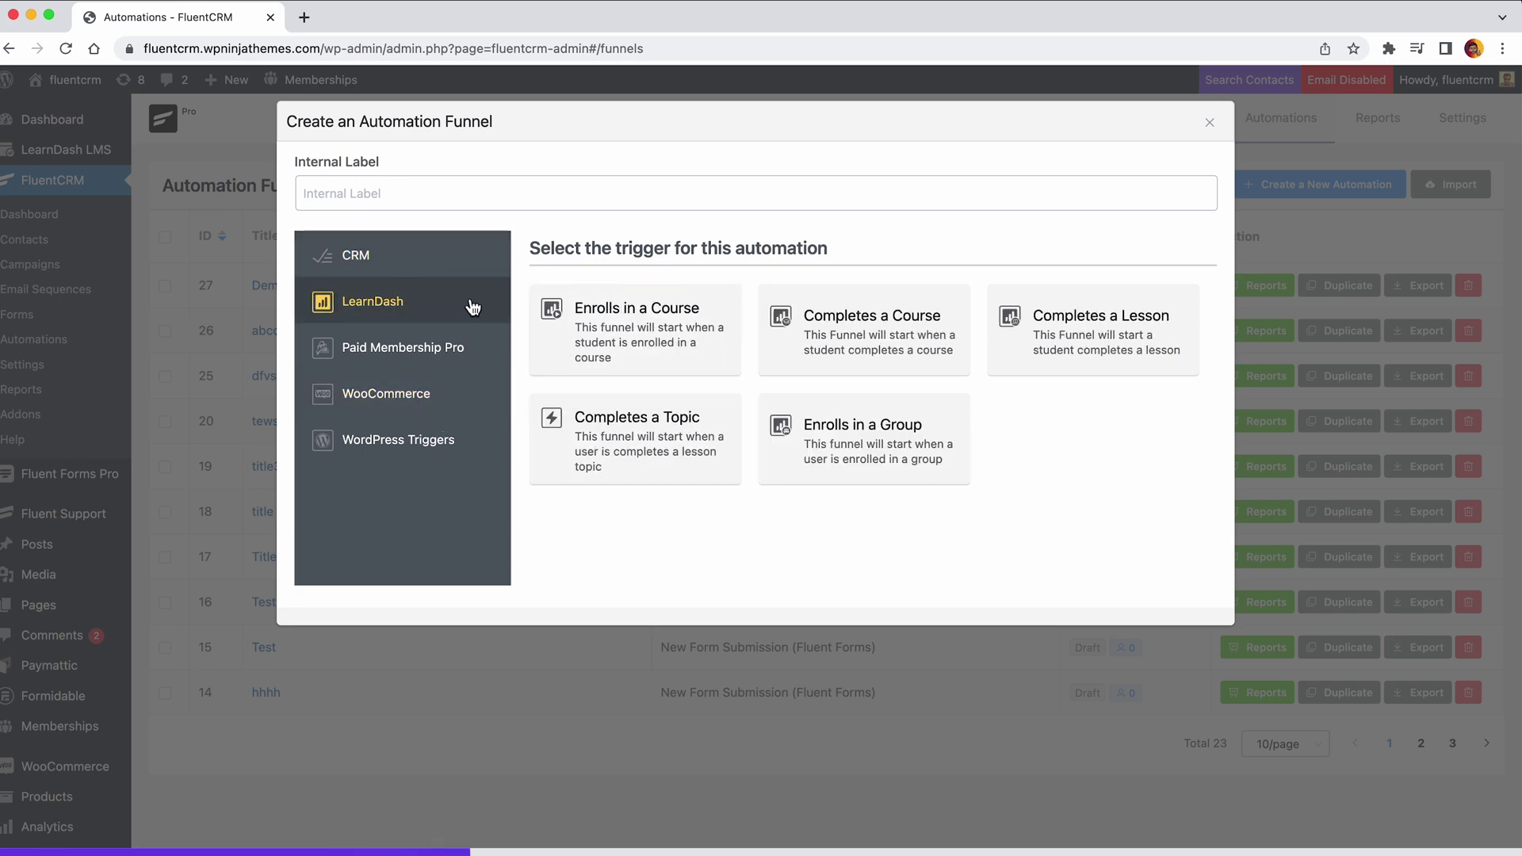
left_click(620, 351)
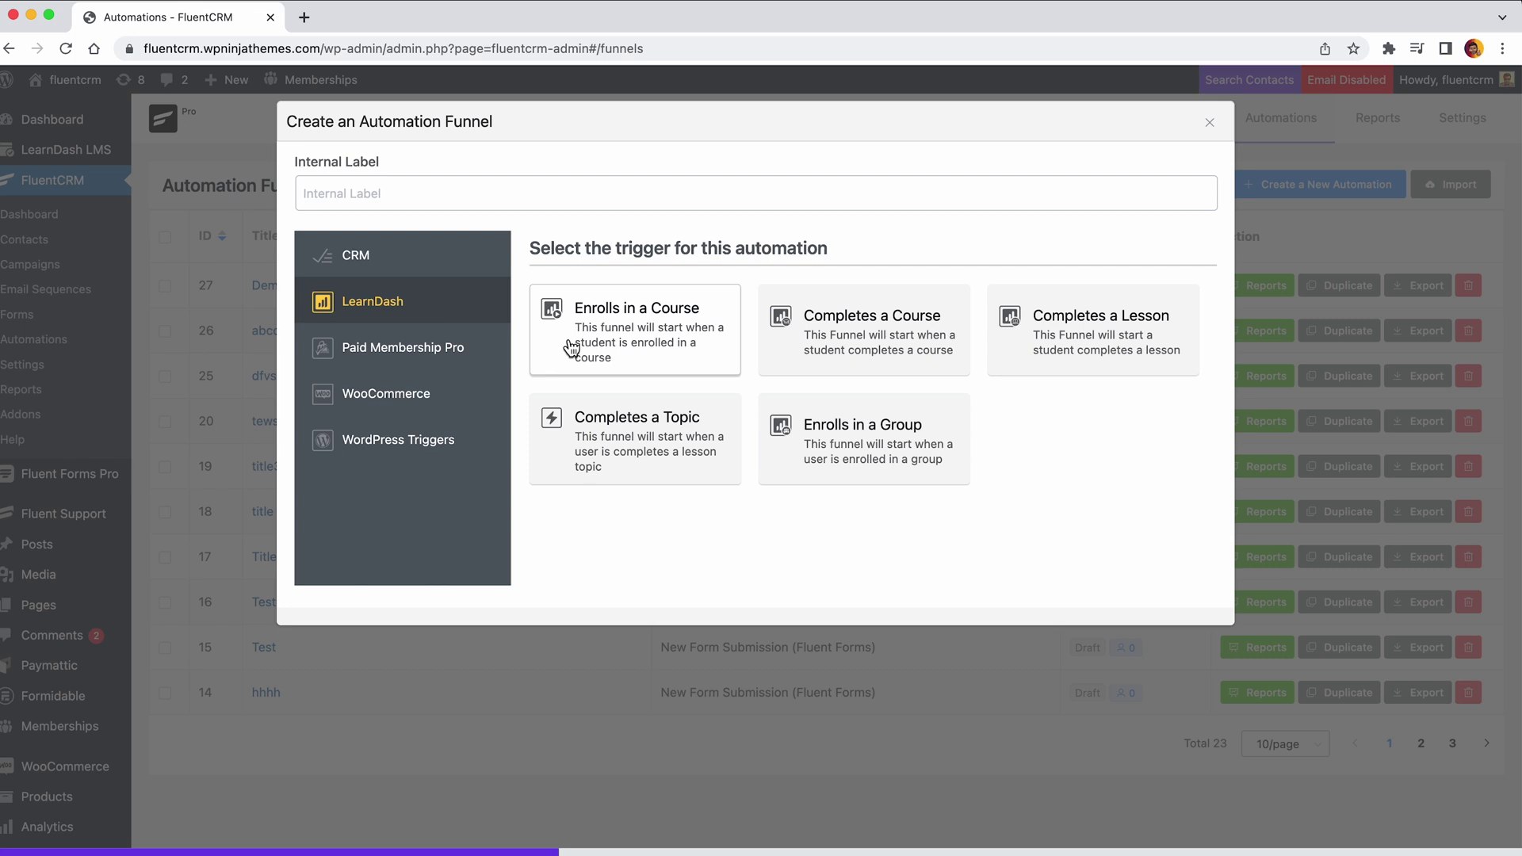
left_click(476, 349)
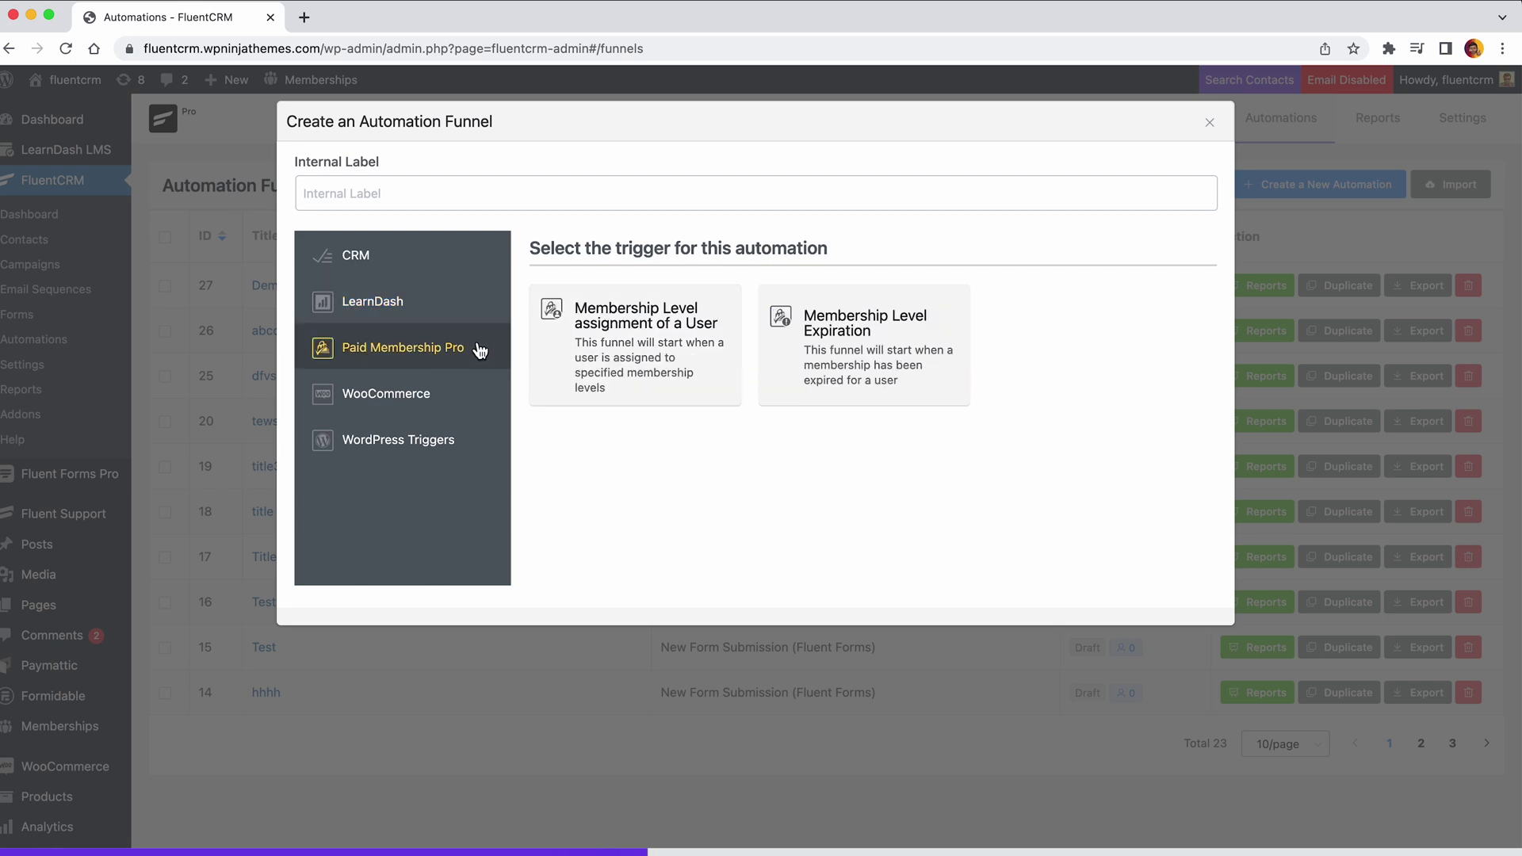
left_click(471, 440)
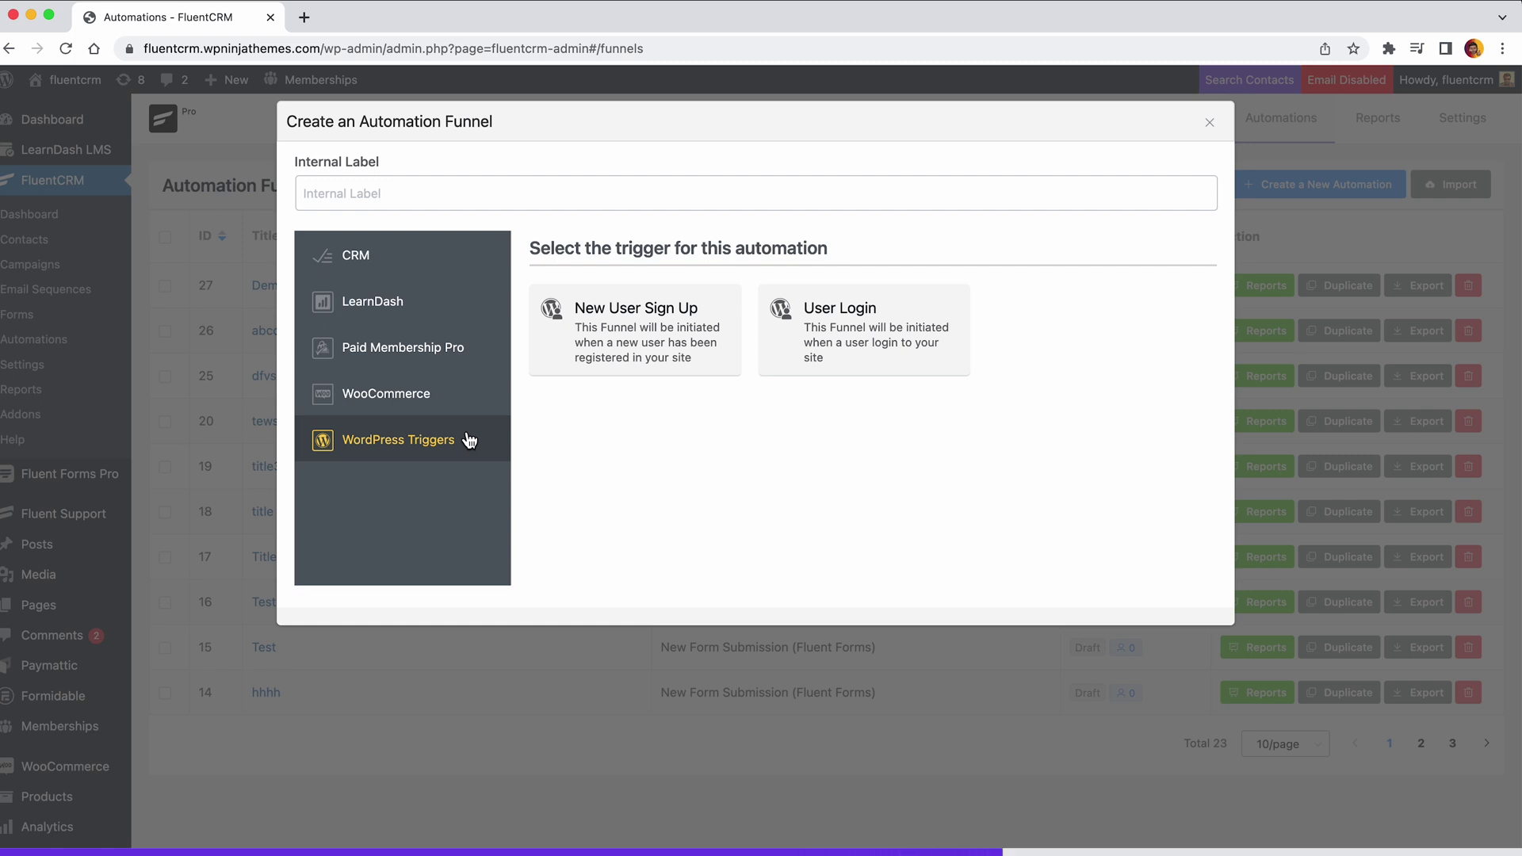
left_click(464, 269)
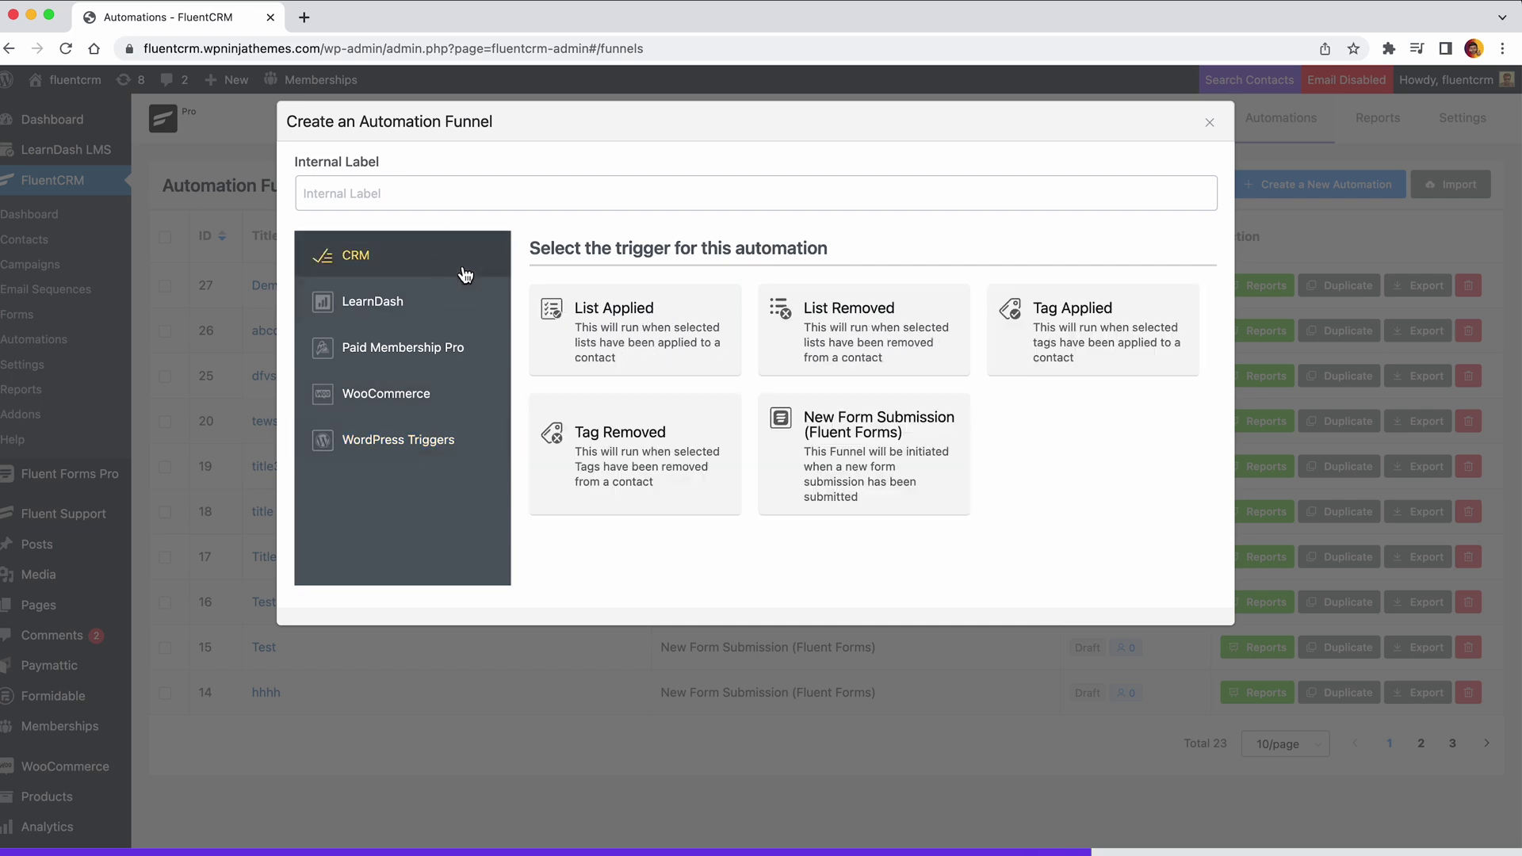
Step: Pick the CRM New Form Submission (Fluent Forms) trigger, label the funnel Demo_Submission Form, and create it
left_click(835, 428)
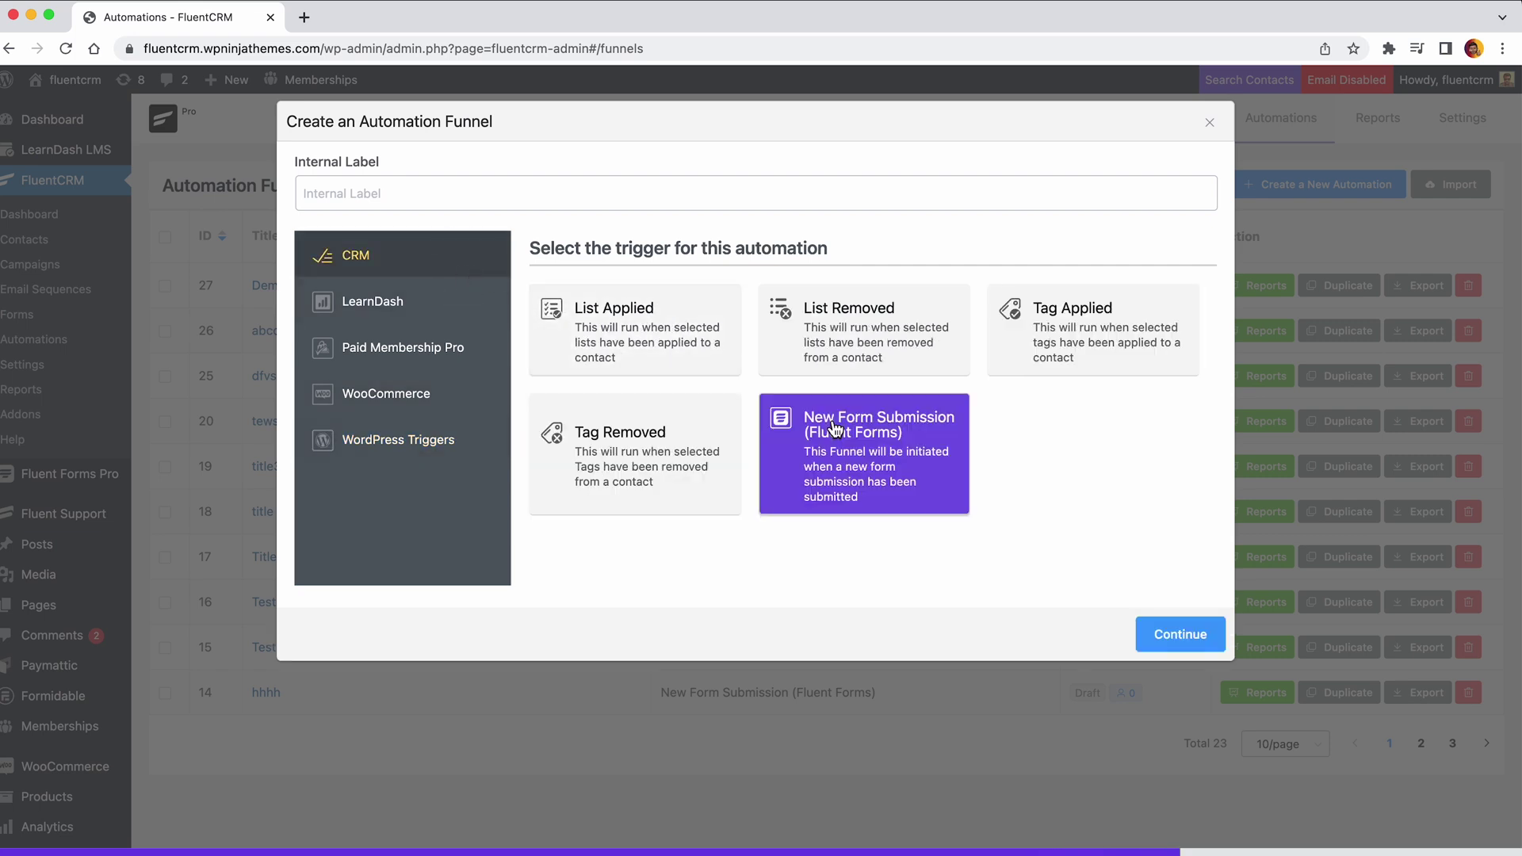
left_click(734, 200)
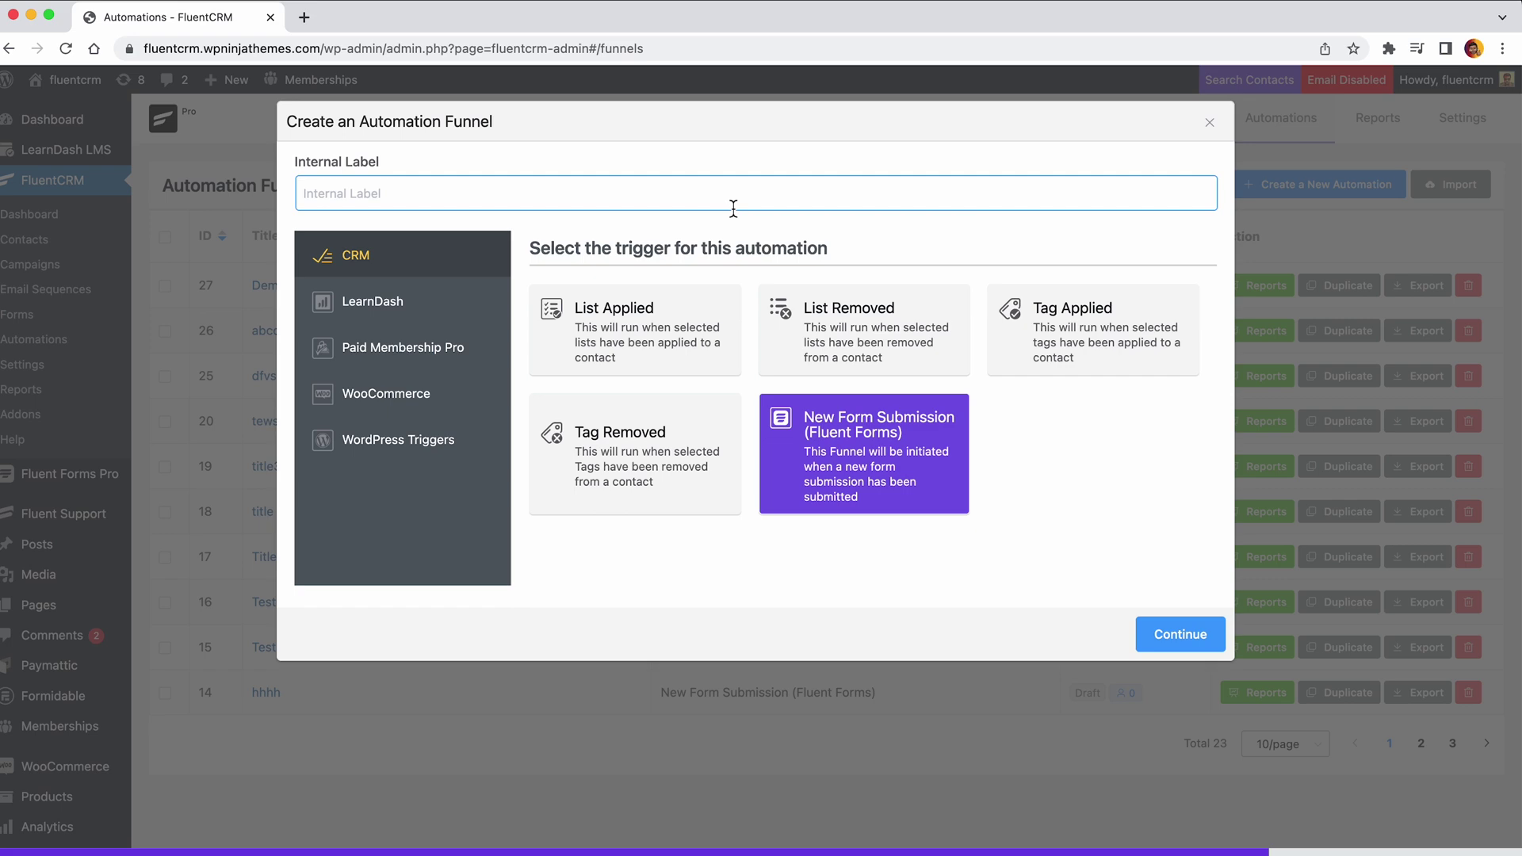
type("Demo_Submission Form")
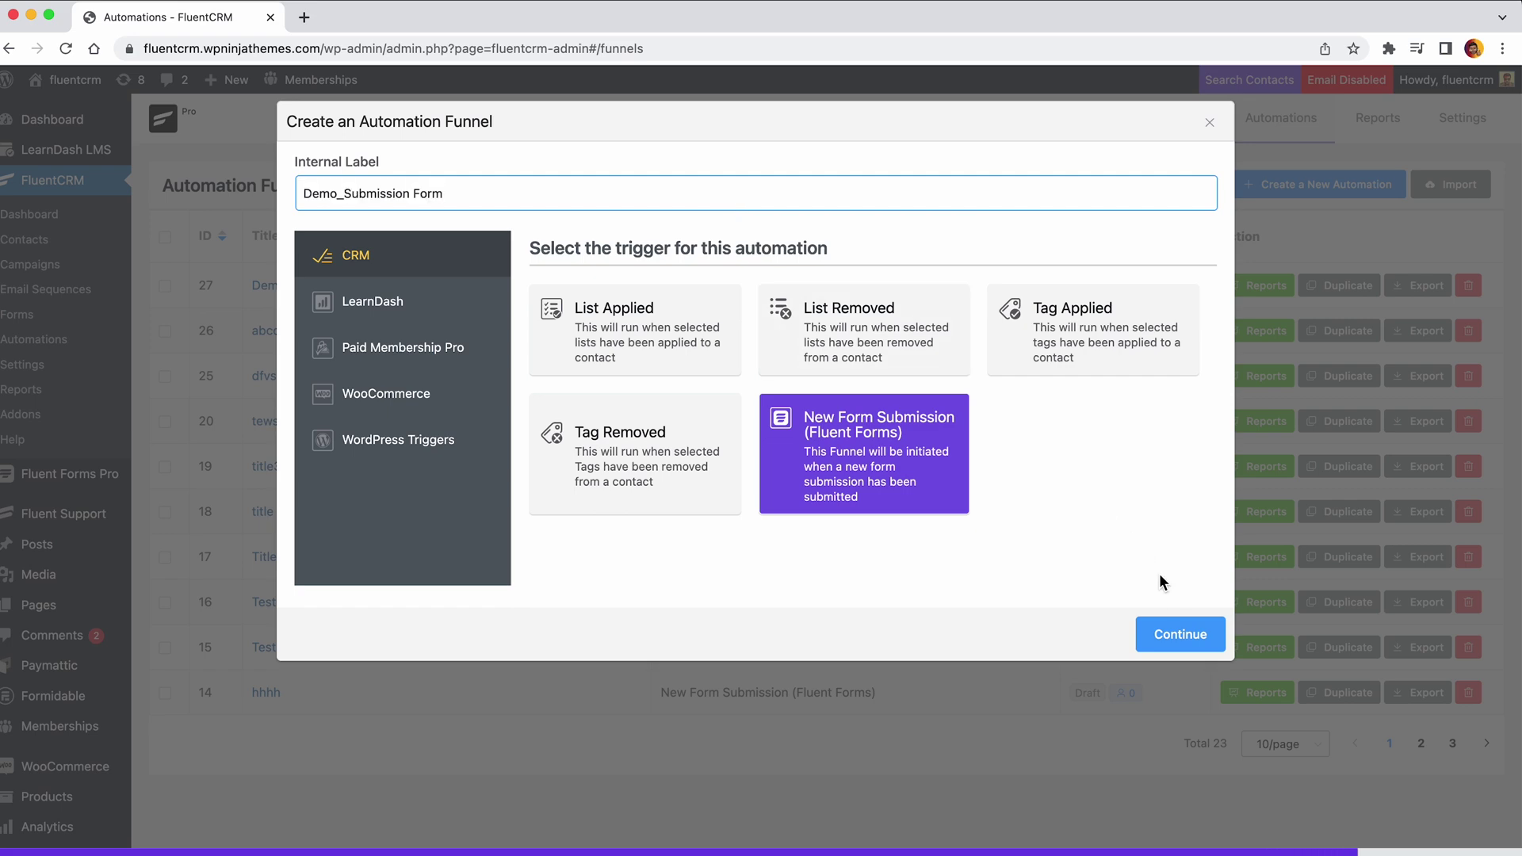
left_click(1181, 633)
Step: Scroll down through the New Form Submission trigger's field-mapping settings
scroll(1181, 631, "down", 5)
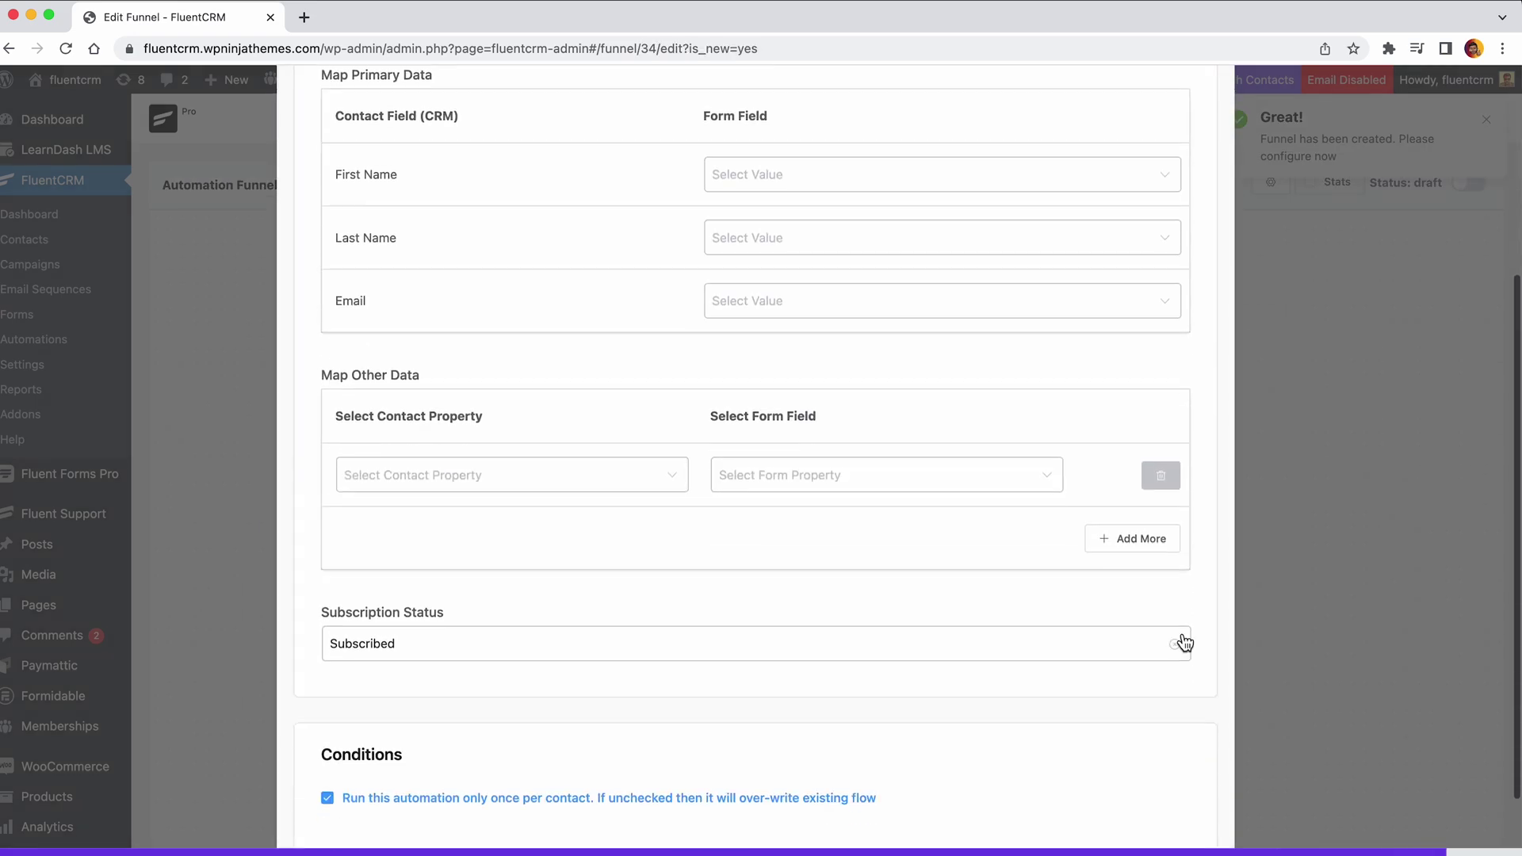
scroll(1183, 643, "down", 2)
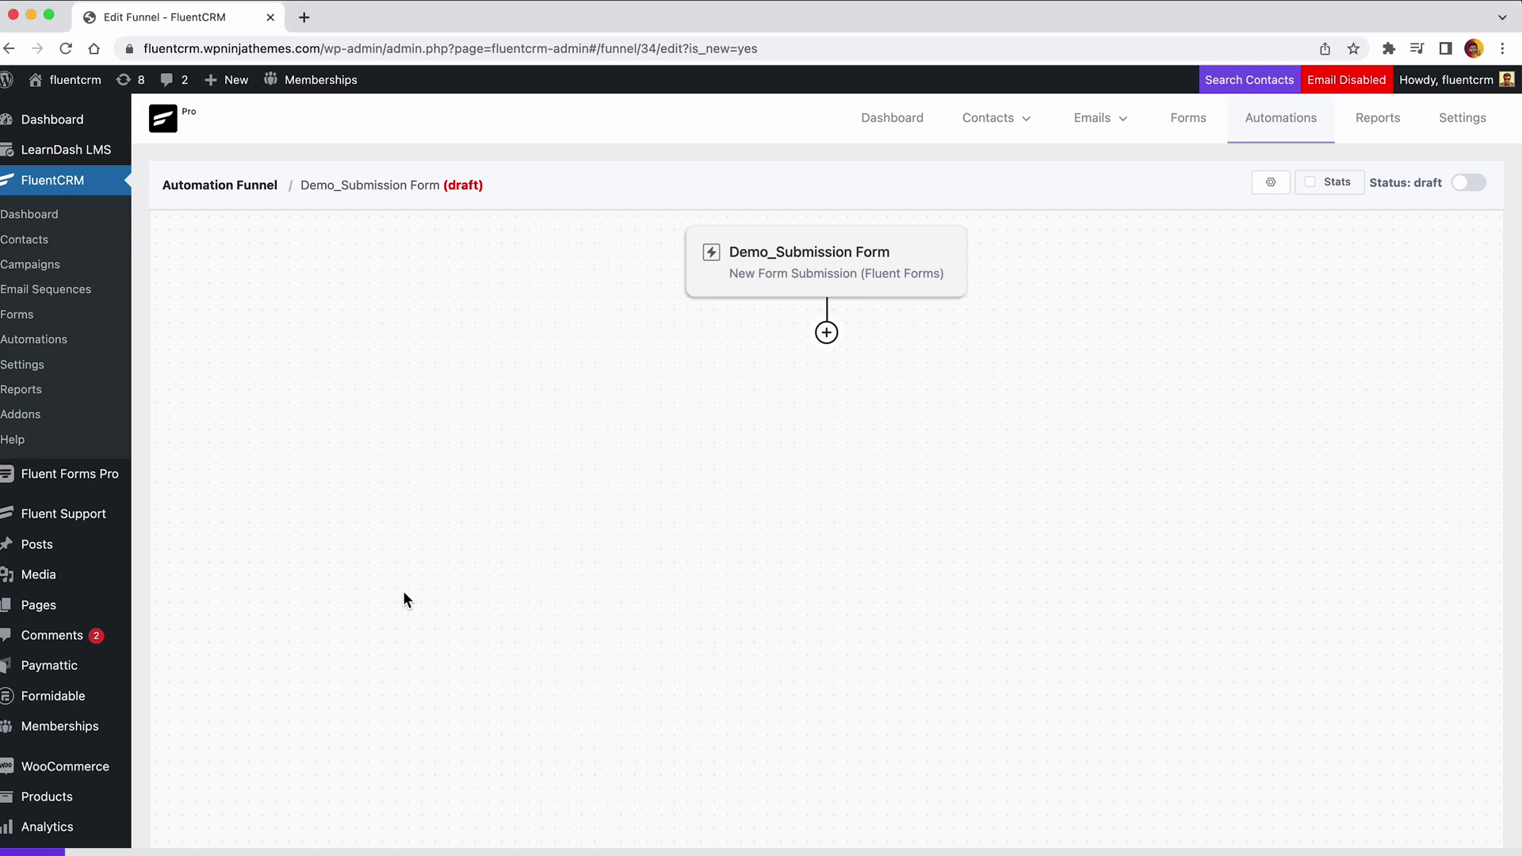
Step: Open the step picker under the trigger and browse the available Action Blocks
left_click(826, 332)
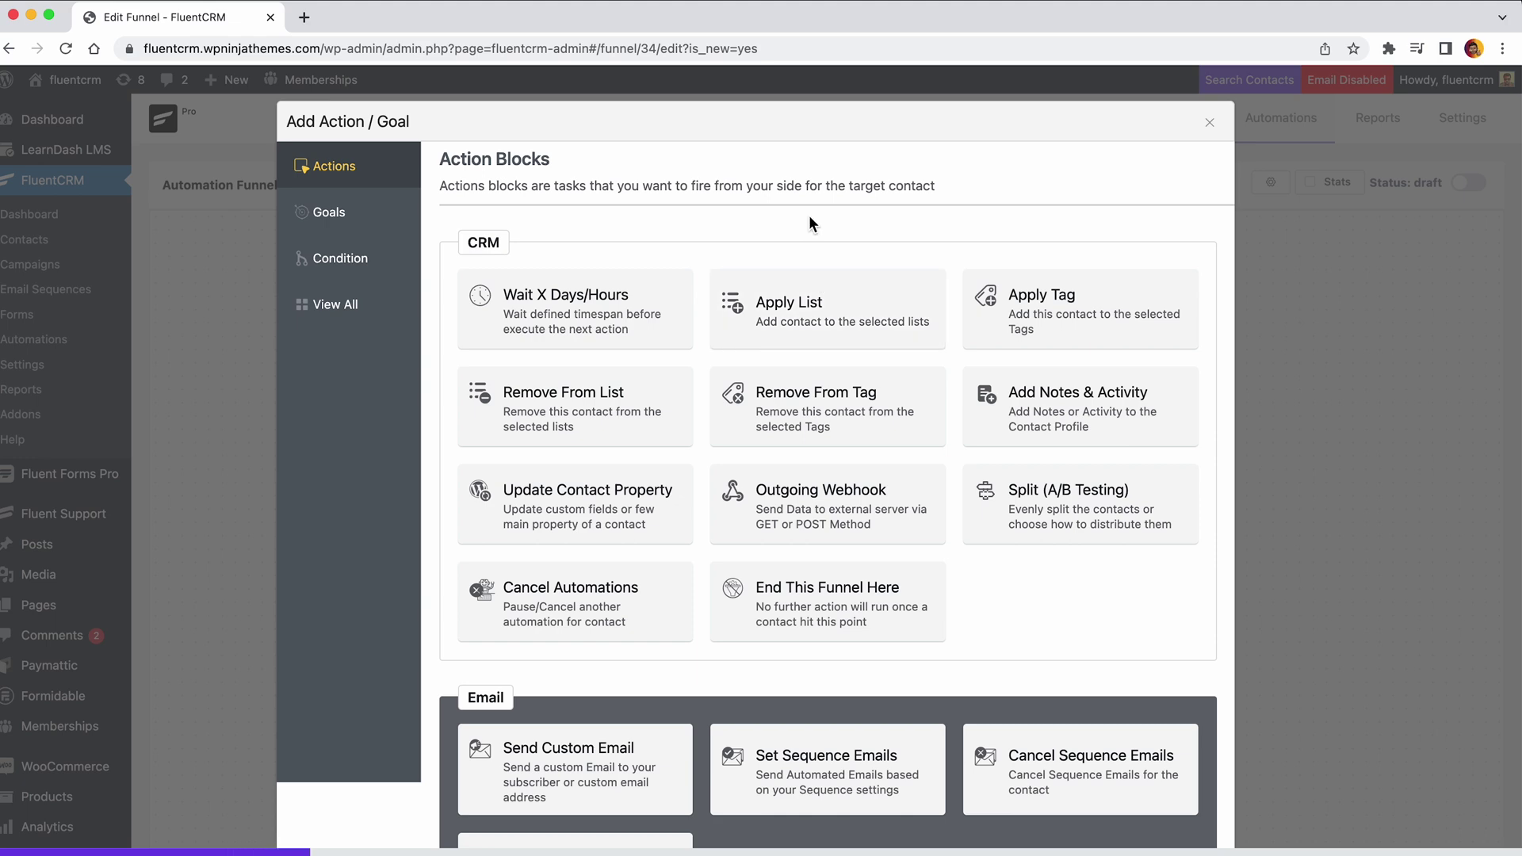
scroll(808, 216, "down", 10)
scroll(809, 215, "up", 10)
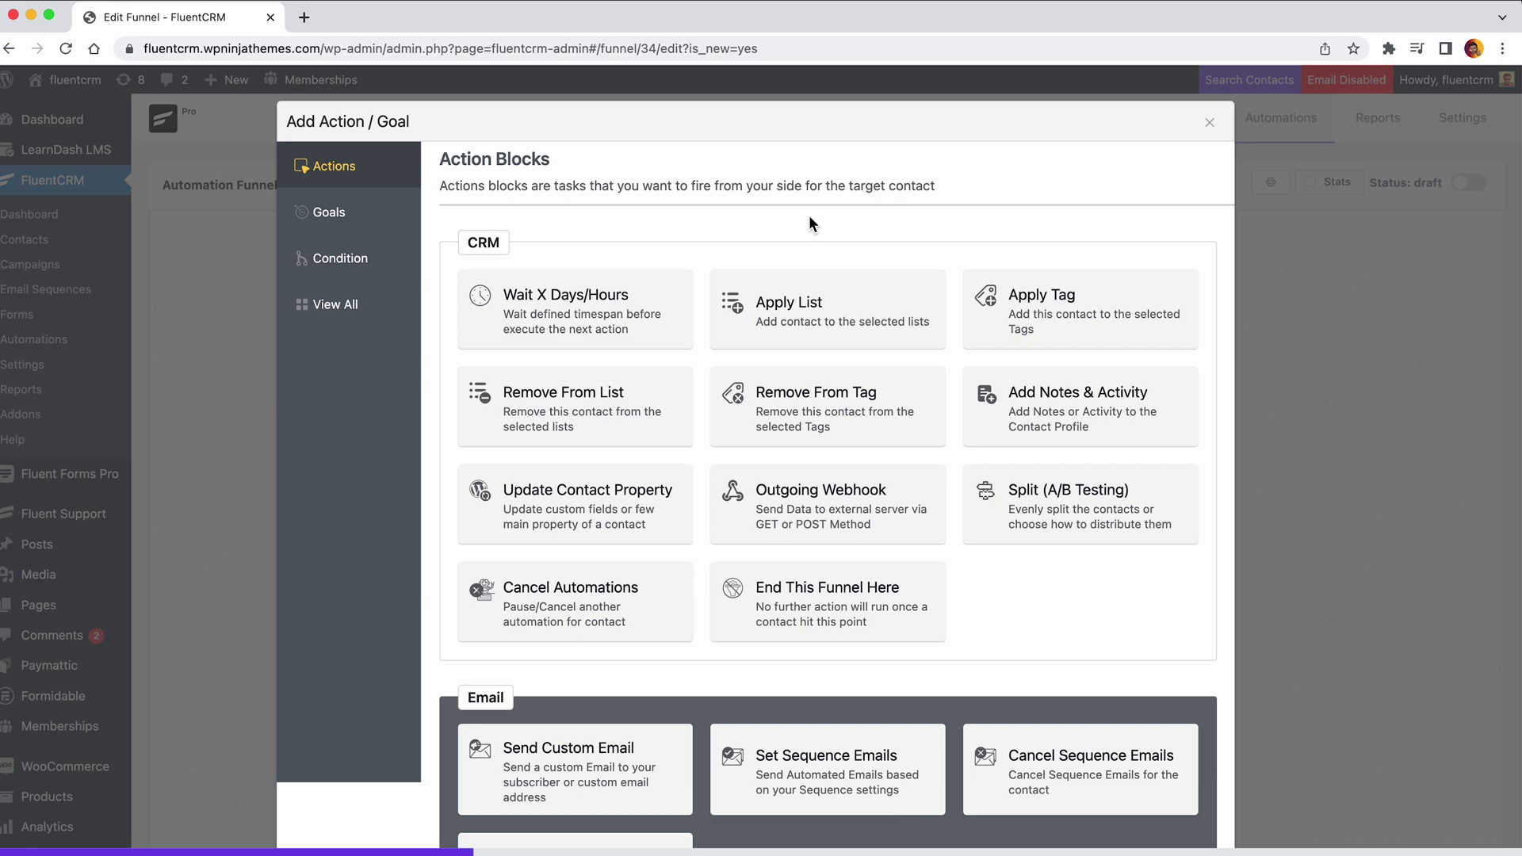
scroll(809, 216, "down", 5)
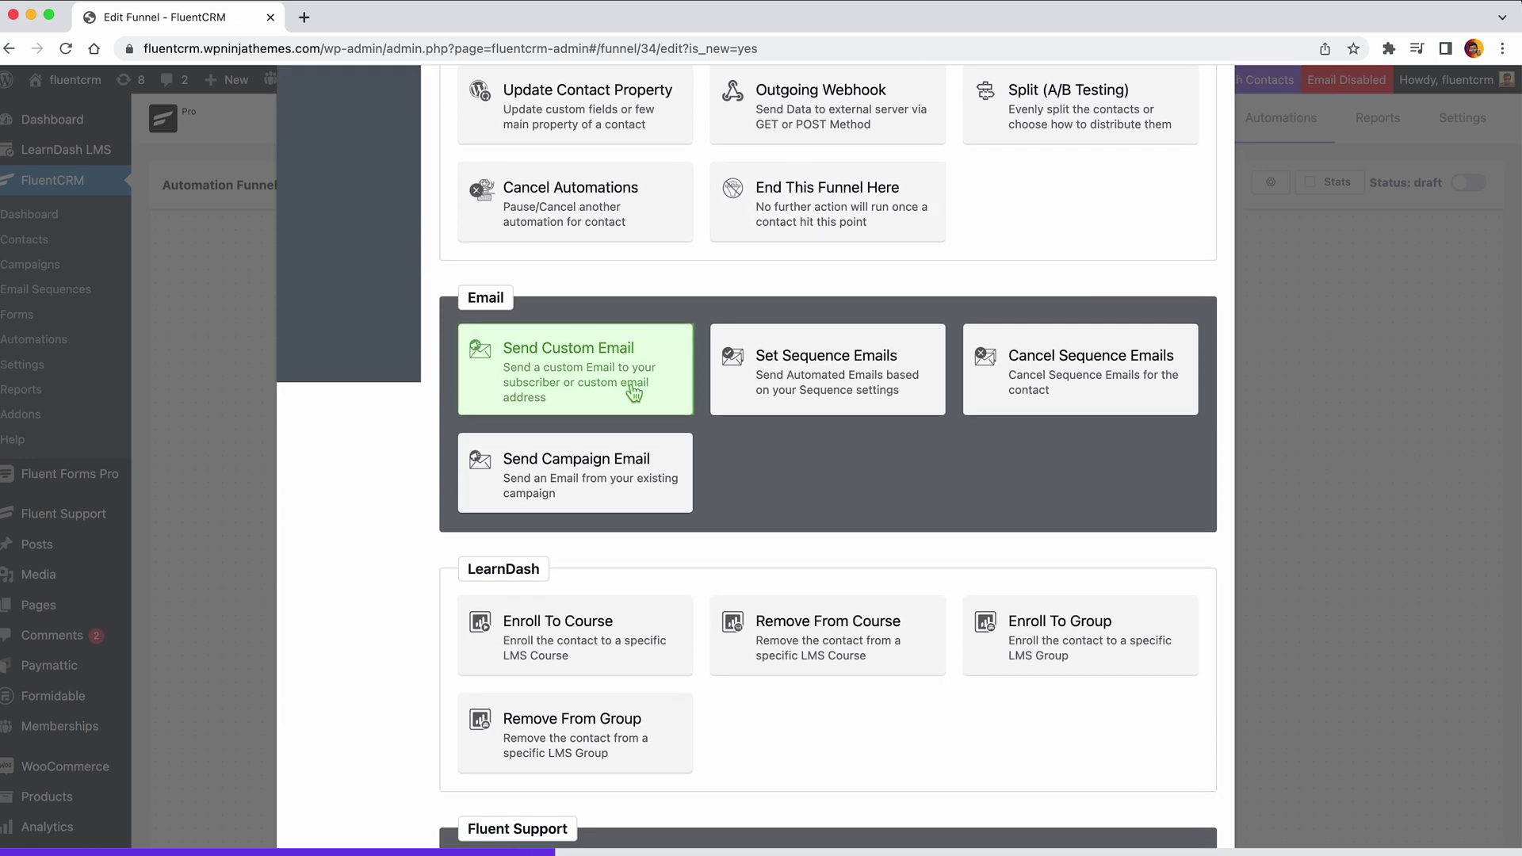
left_click(633, 391)
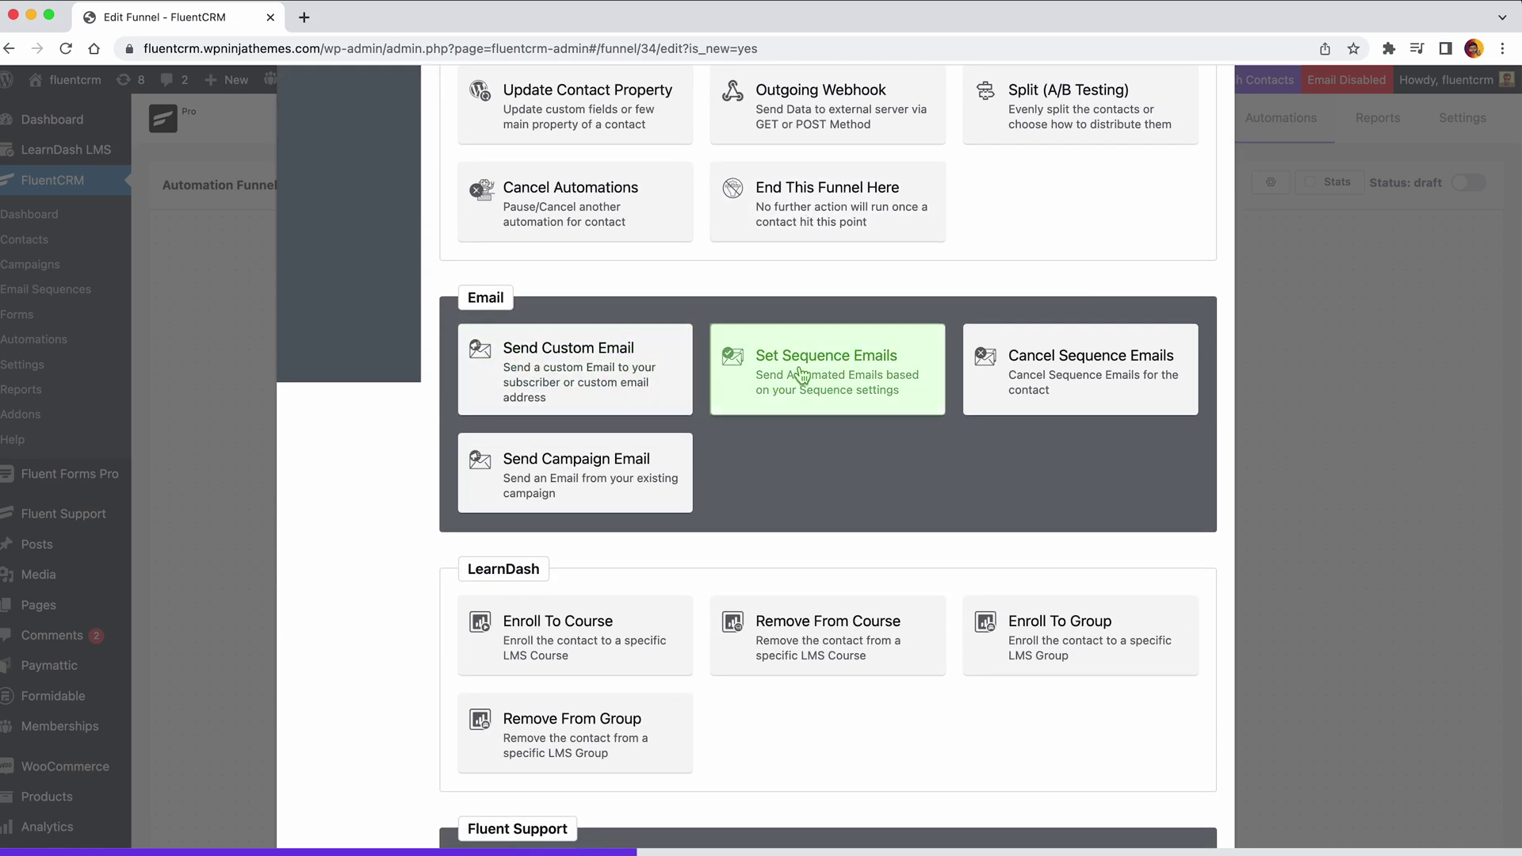
scroll(801, 379, "down", 4)
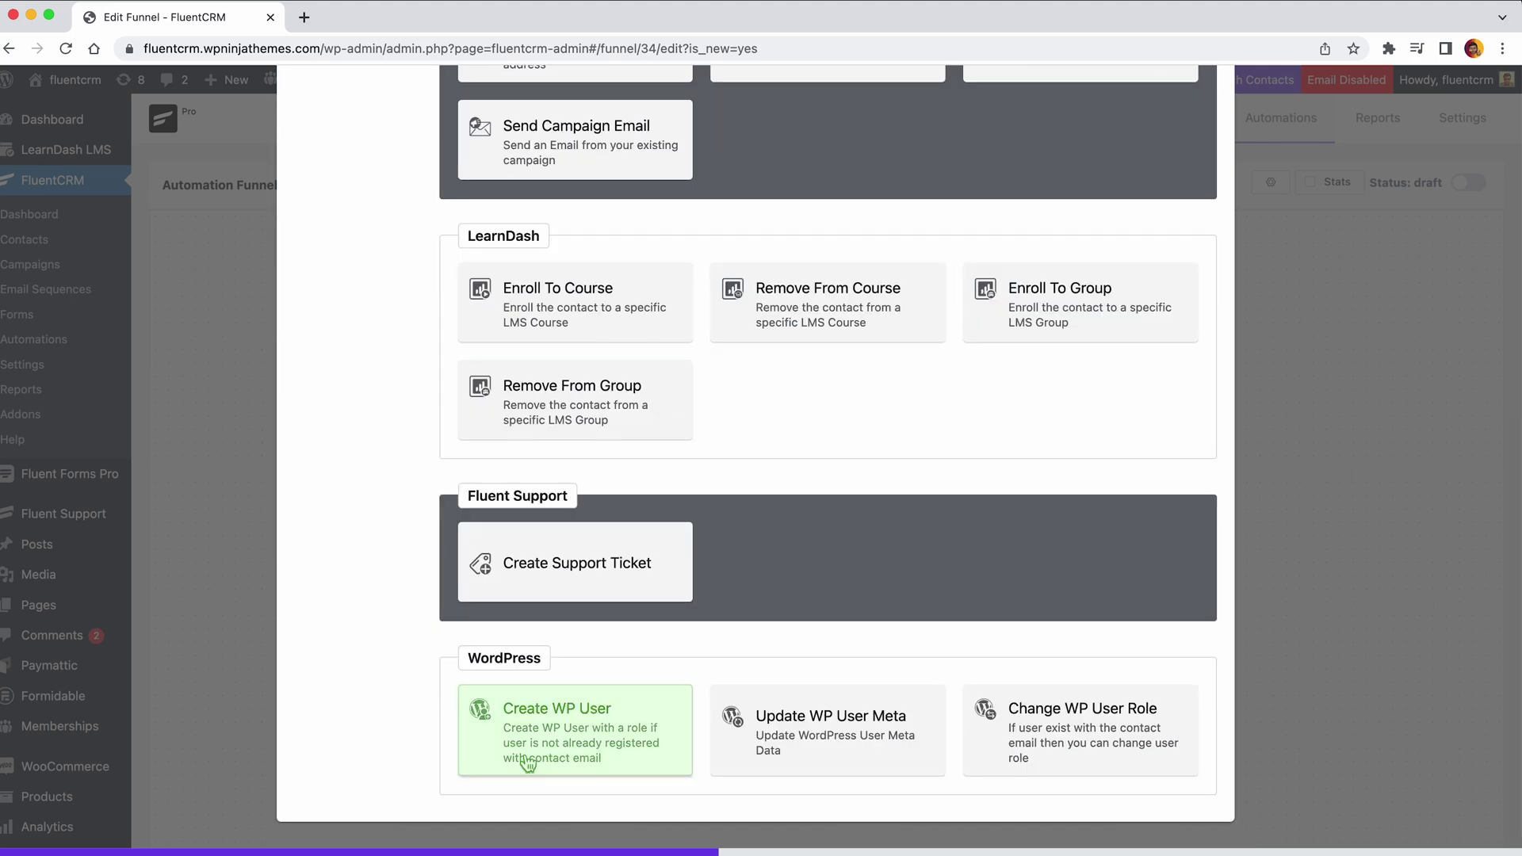
left_click(598, 301)
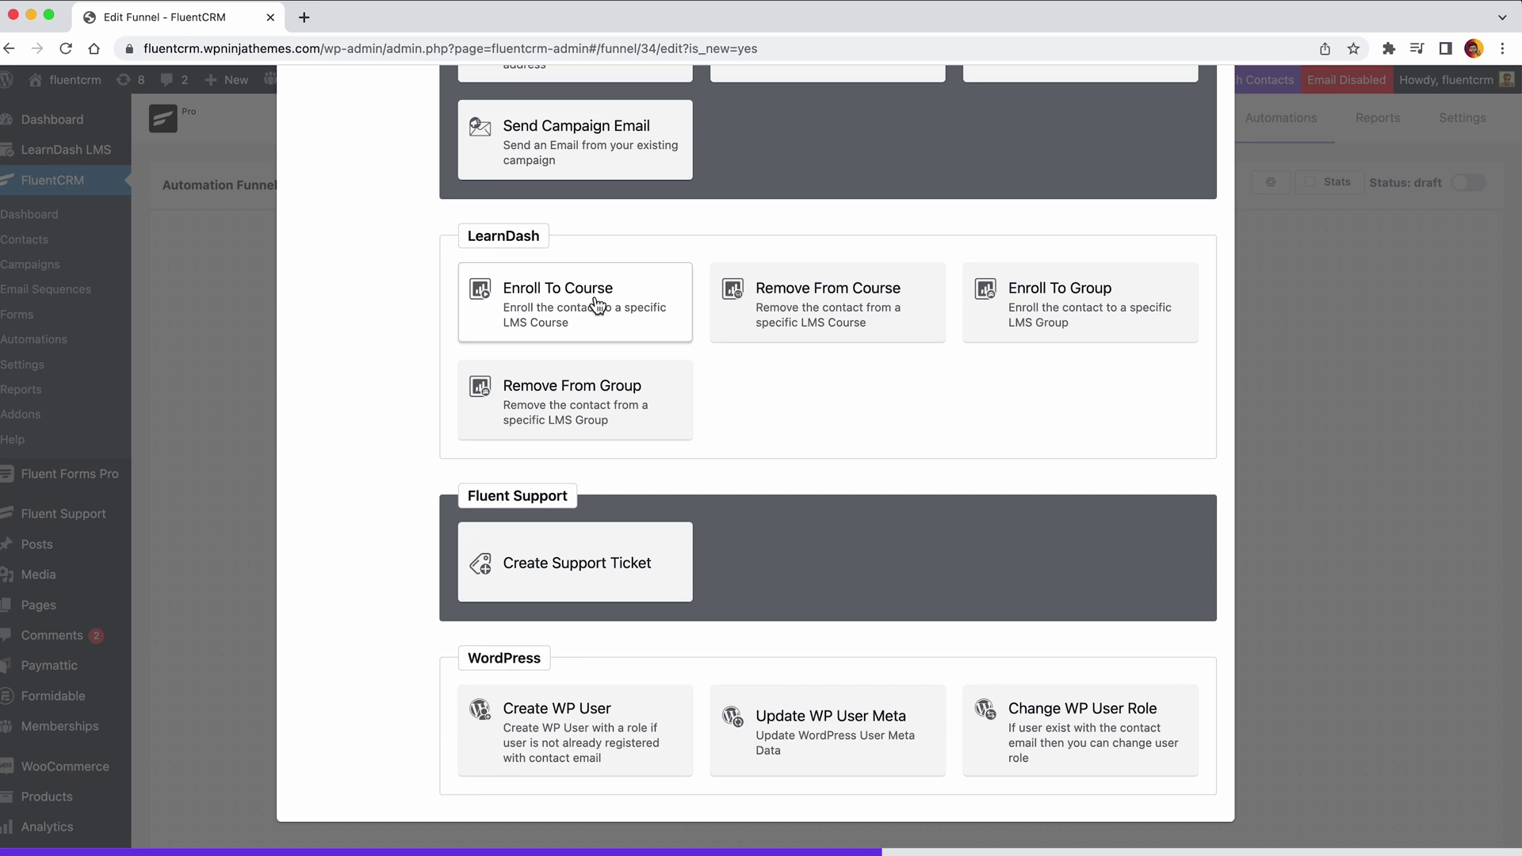
Step: Add a Create WP User action after the trigger and save its settings
scroll(597, 305, "up", 5)
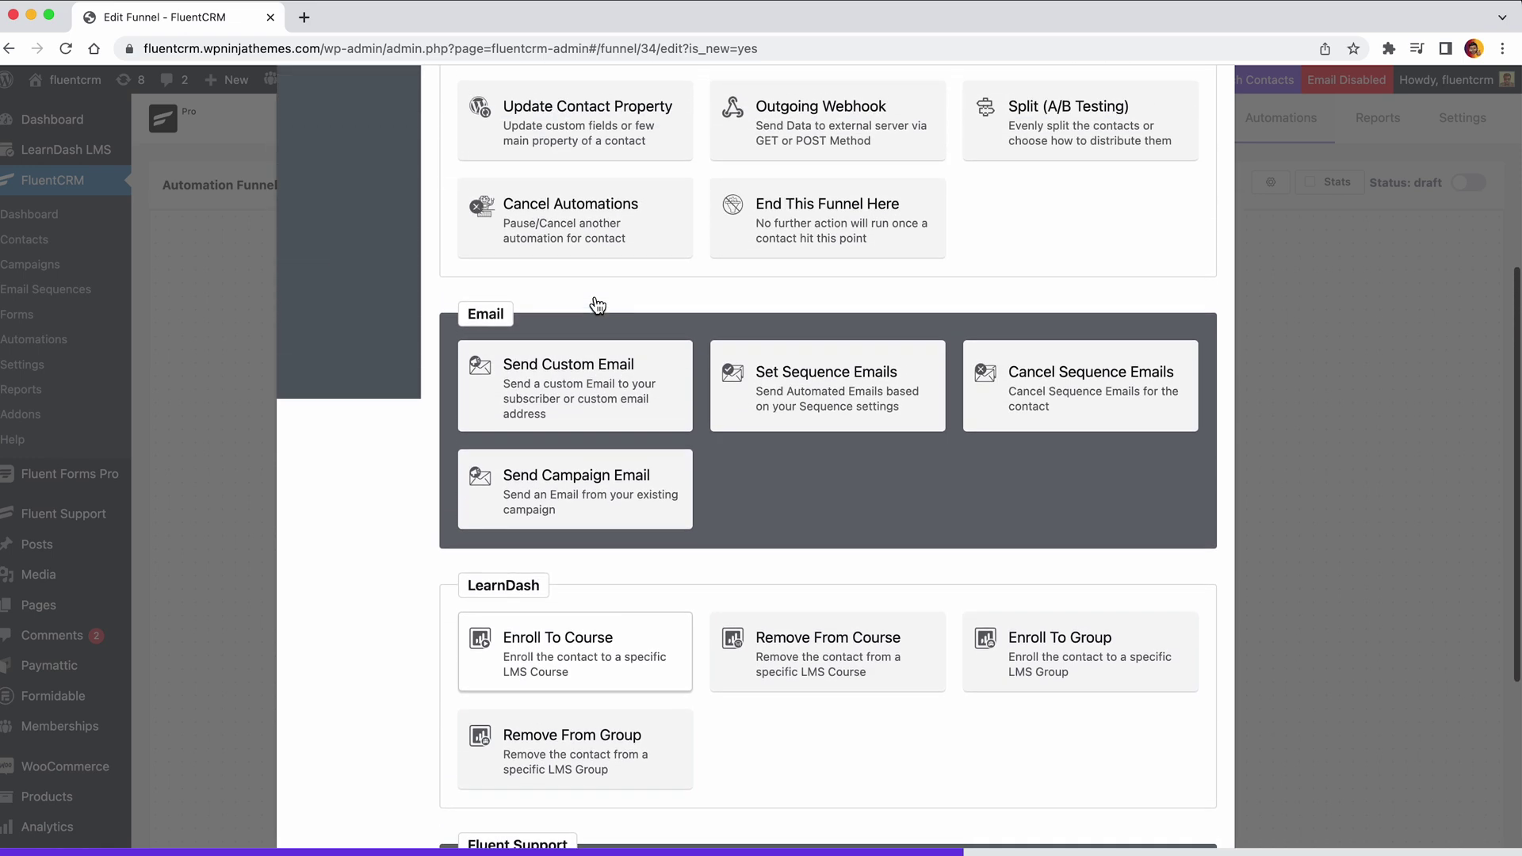
scroll(593, 297, "up", 4)
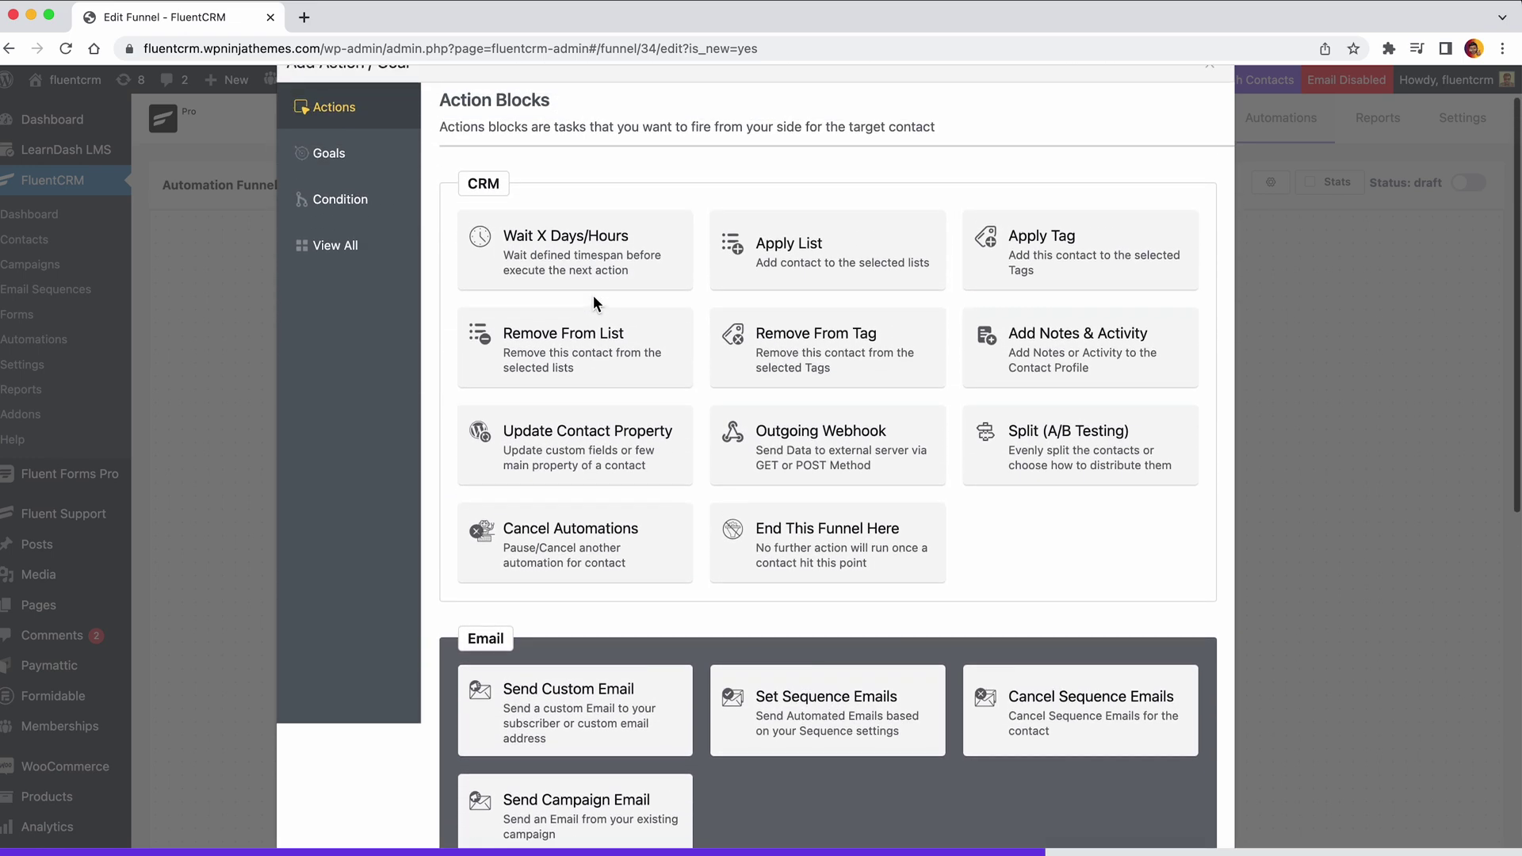
scroll(593, 295, "down", 9)
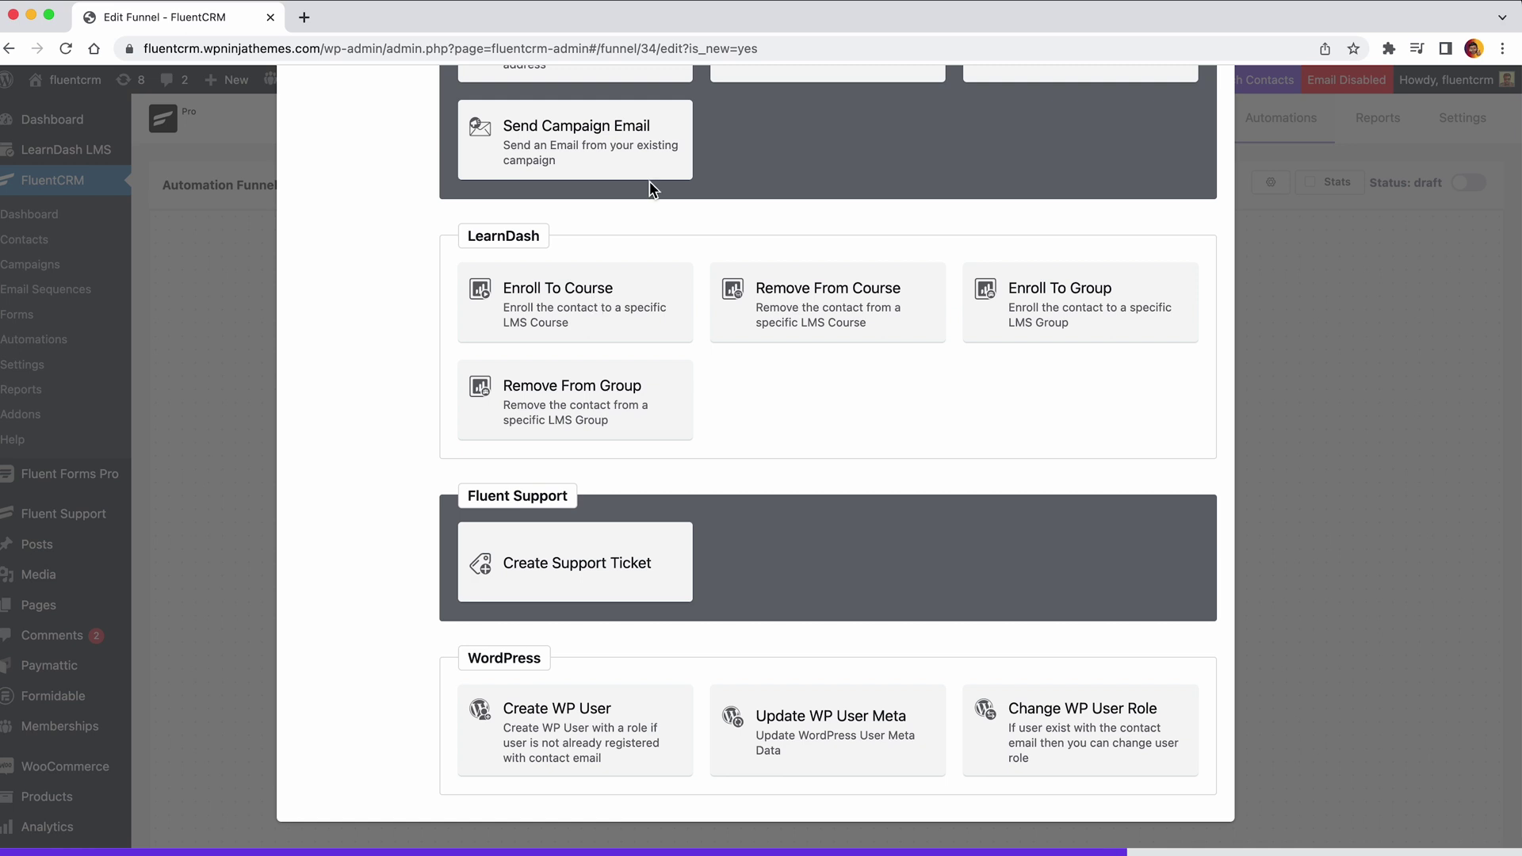
scroll(649, 181, "up", 1)
scroll(651, 186, "down", 1)
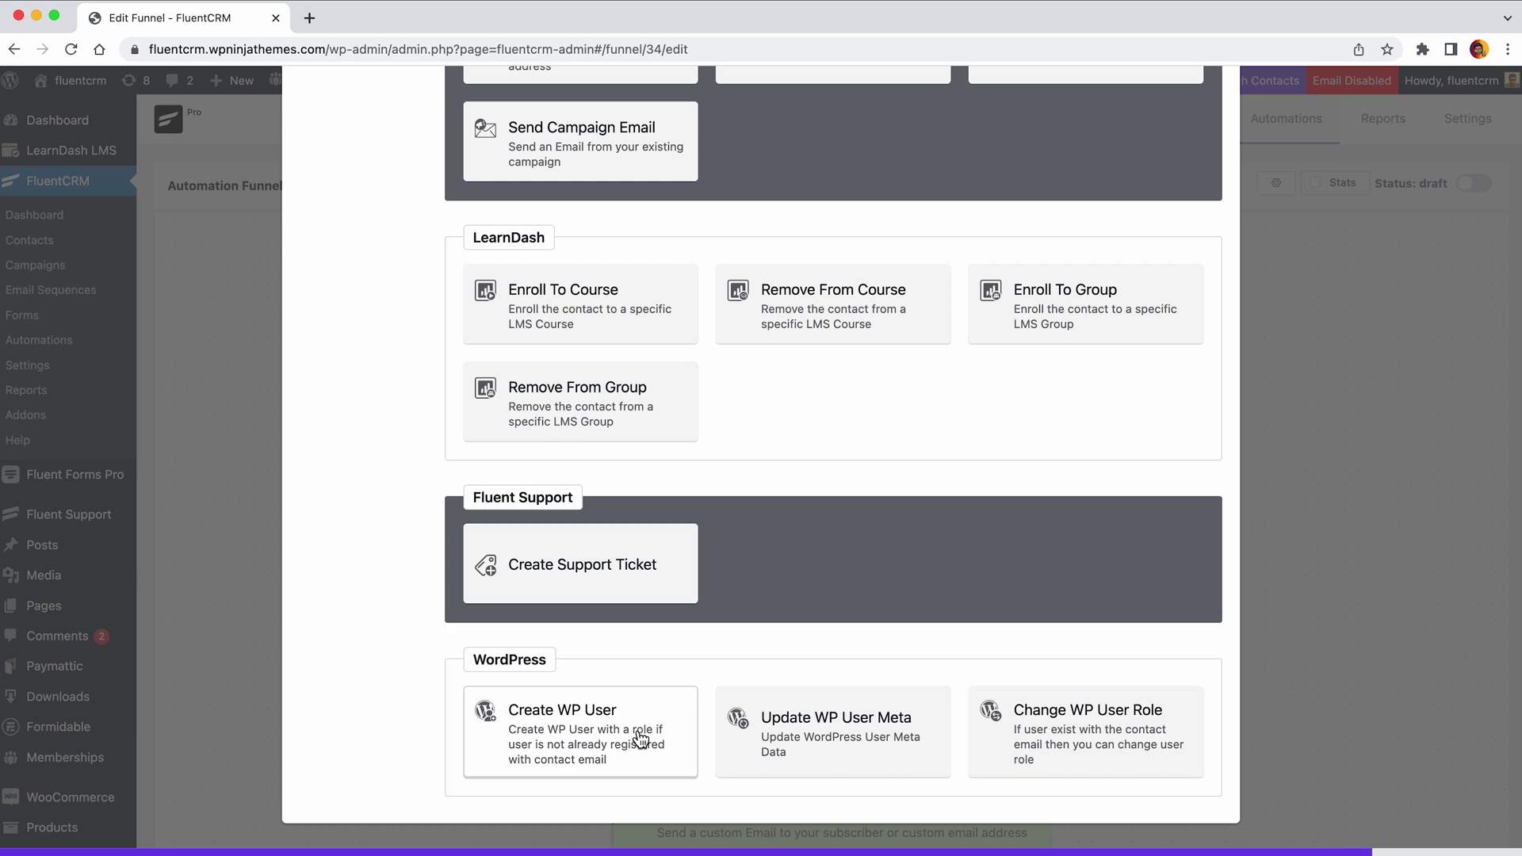
left_click(641, 739)
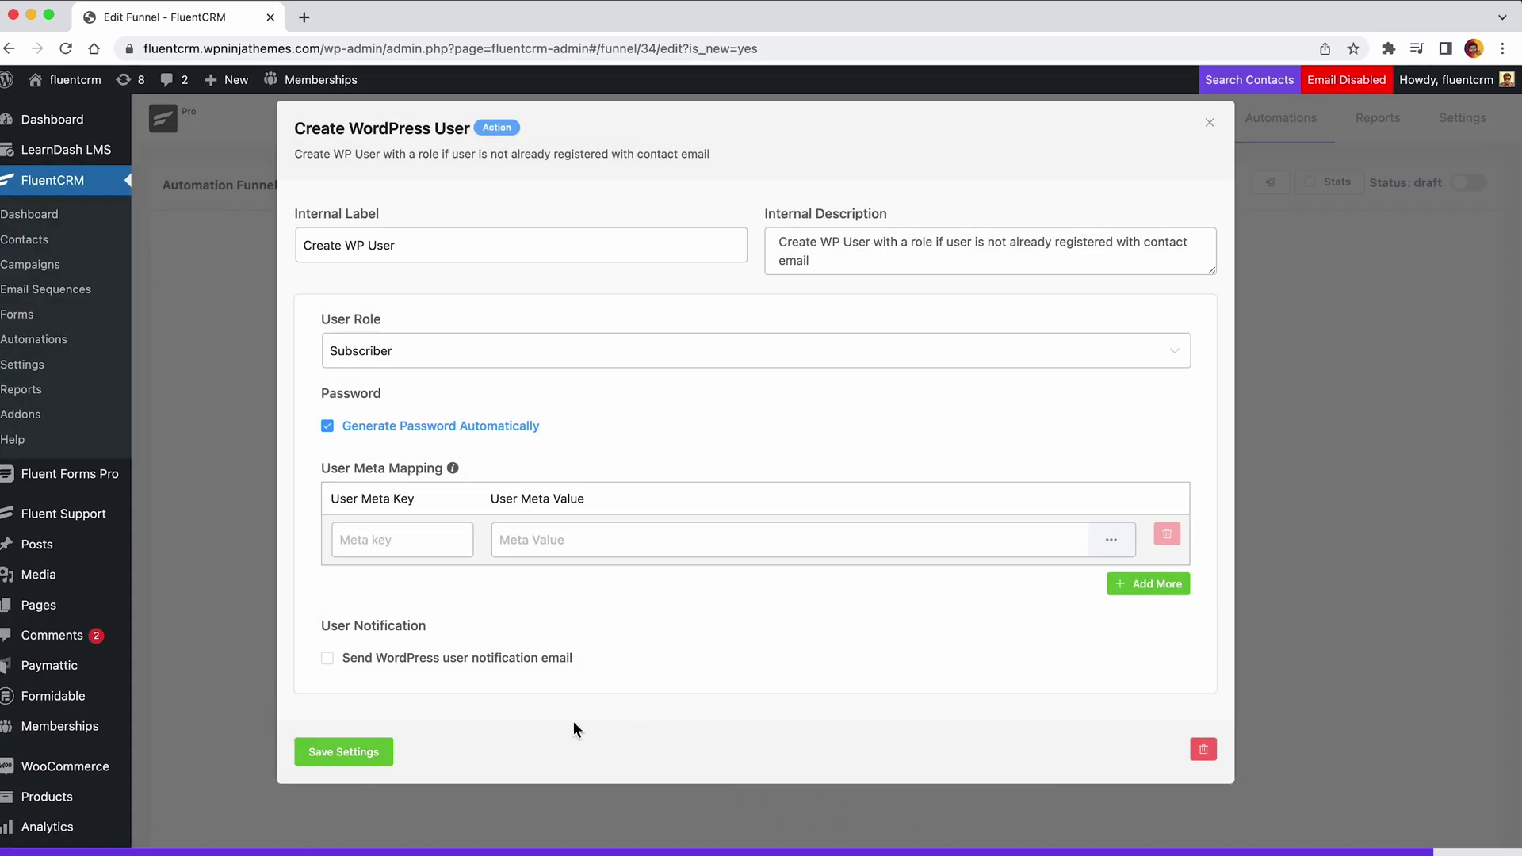
left_click(377, 753)
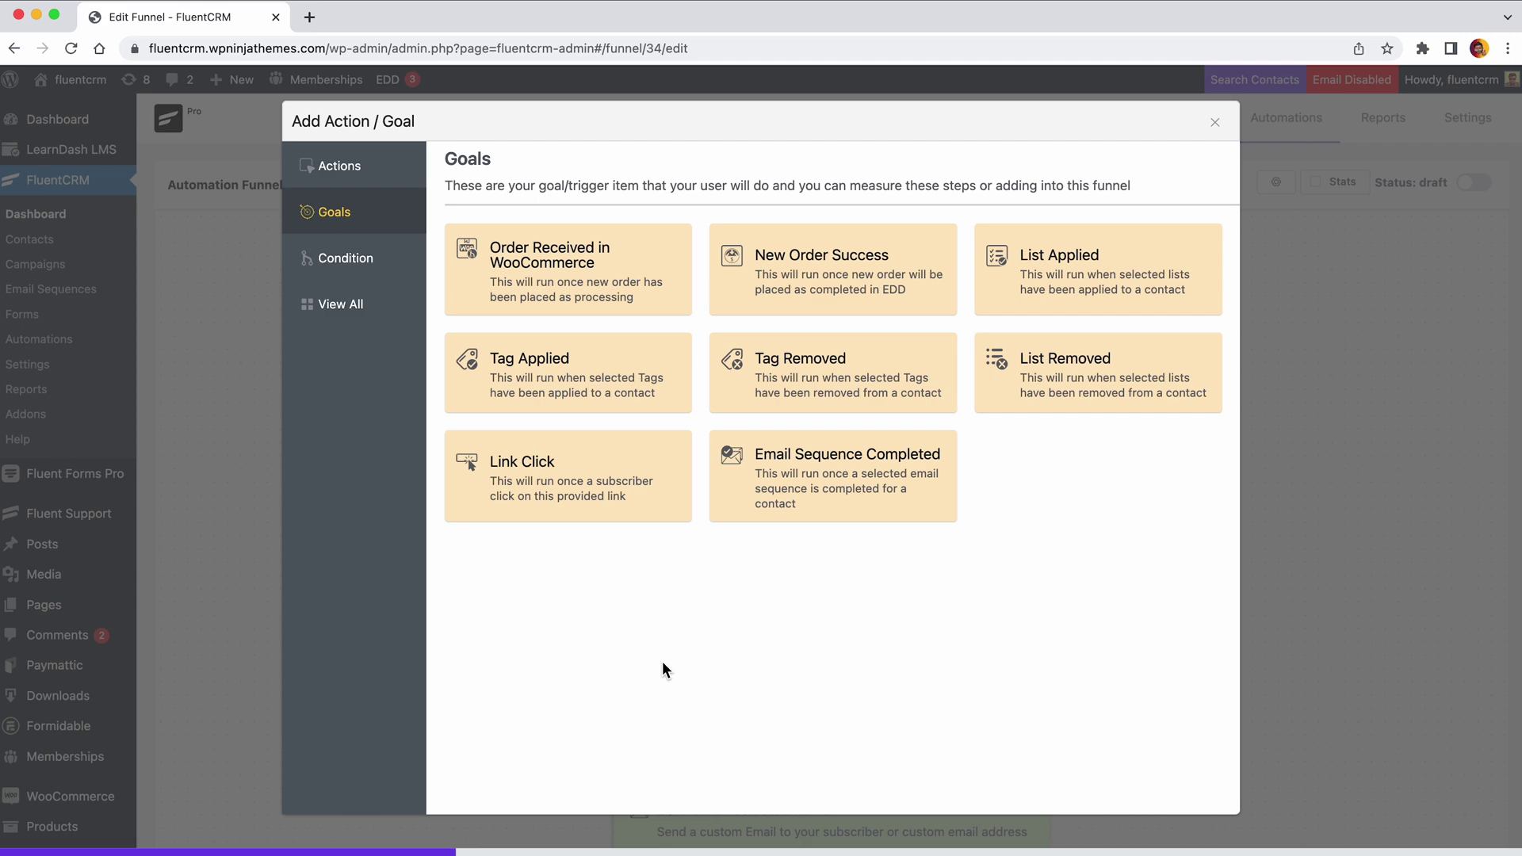
left_click(1217, 126)
scroll(522, 606, "down", 1)
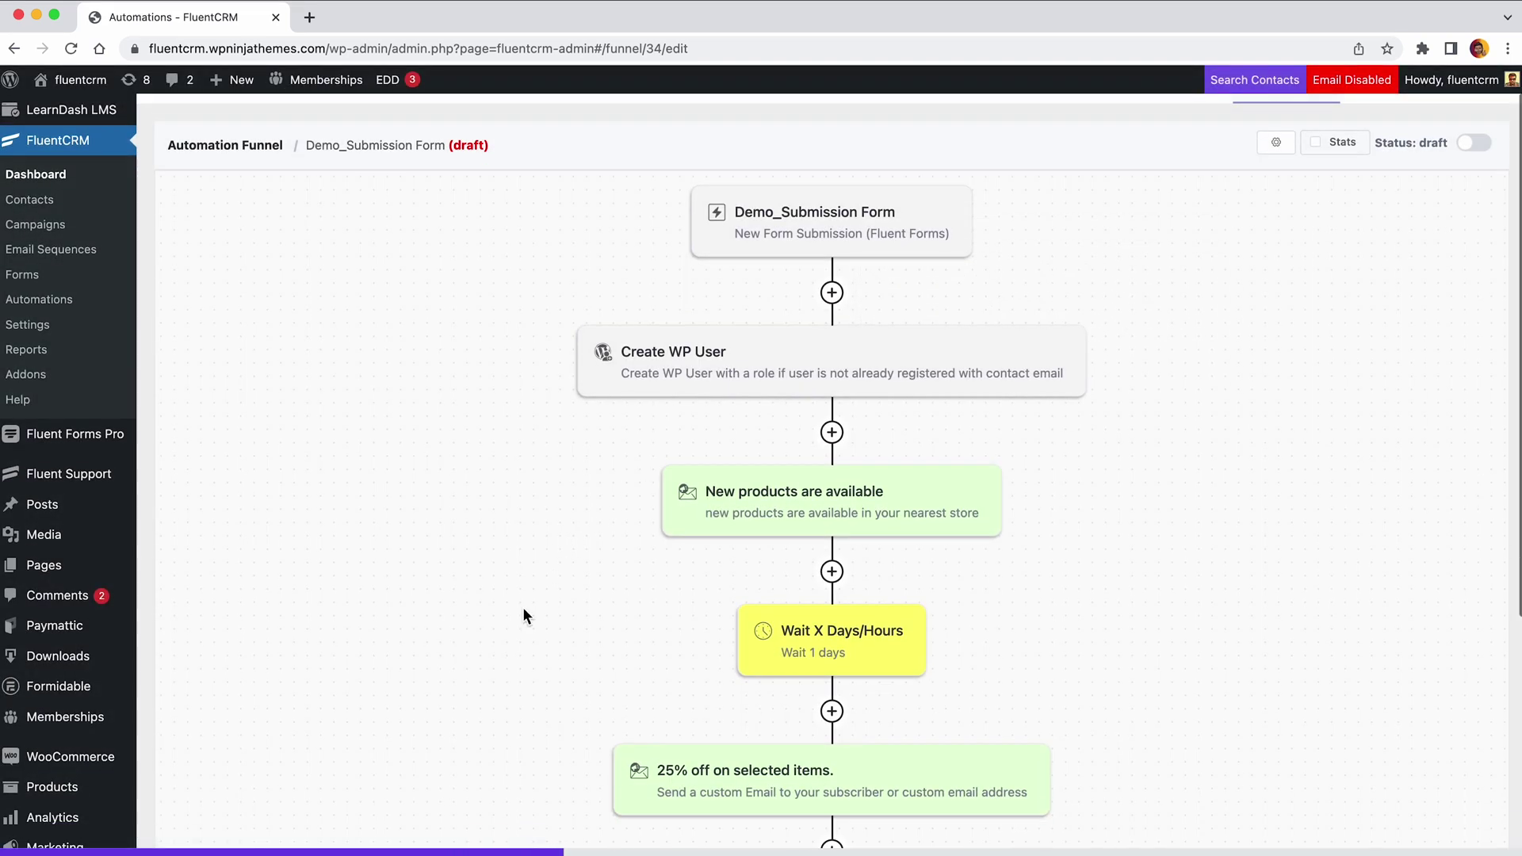
scroll(521, 615, "down", 2)
left_click(658, 612)
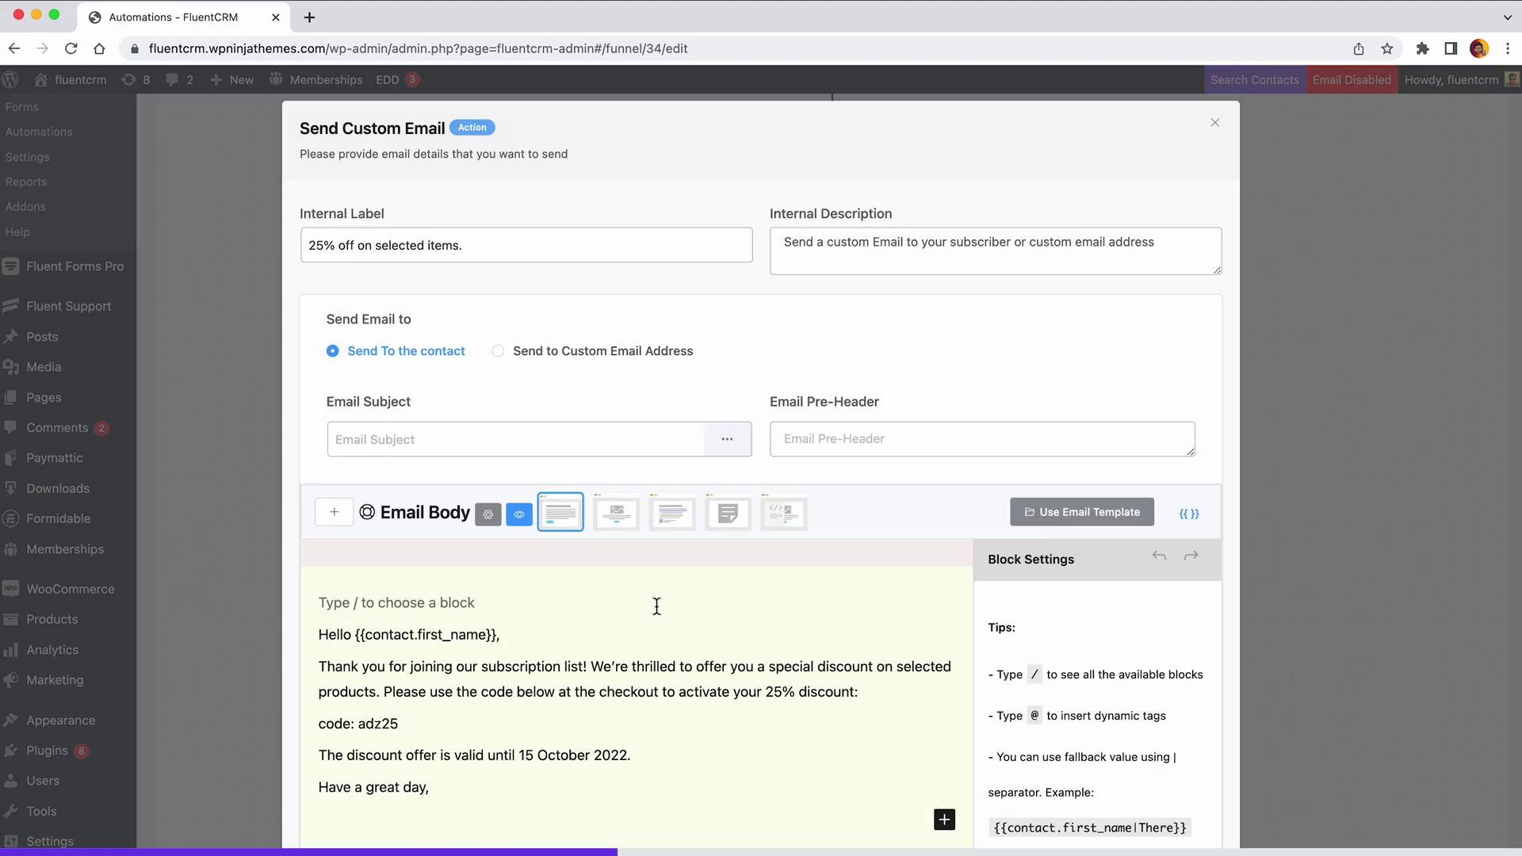
scroll(657, 606, "down", 9)
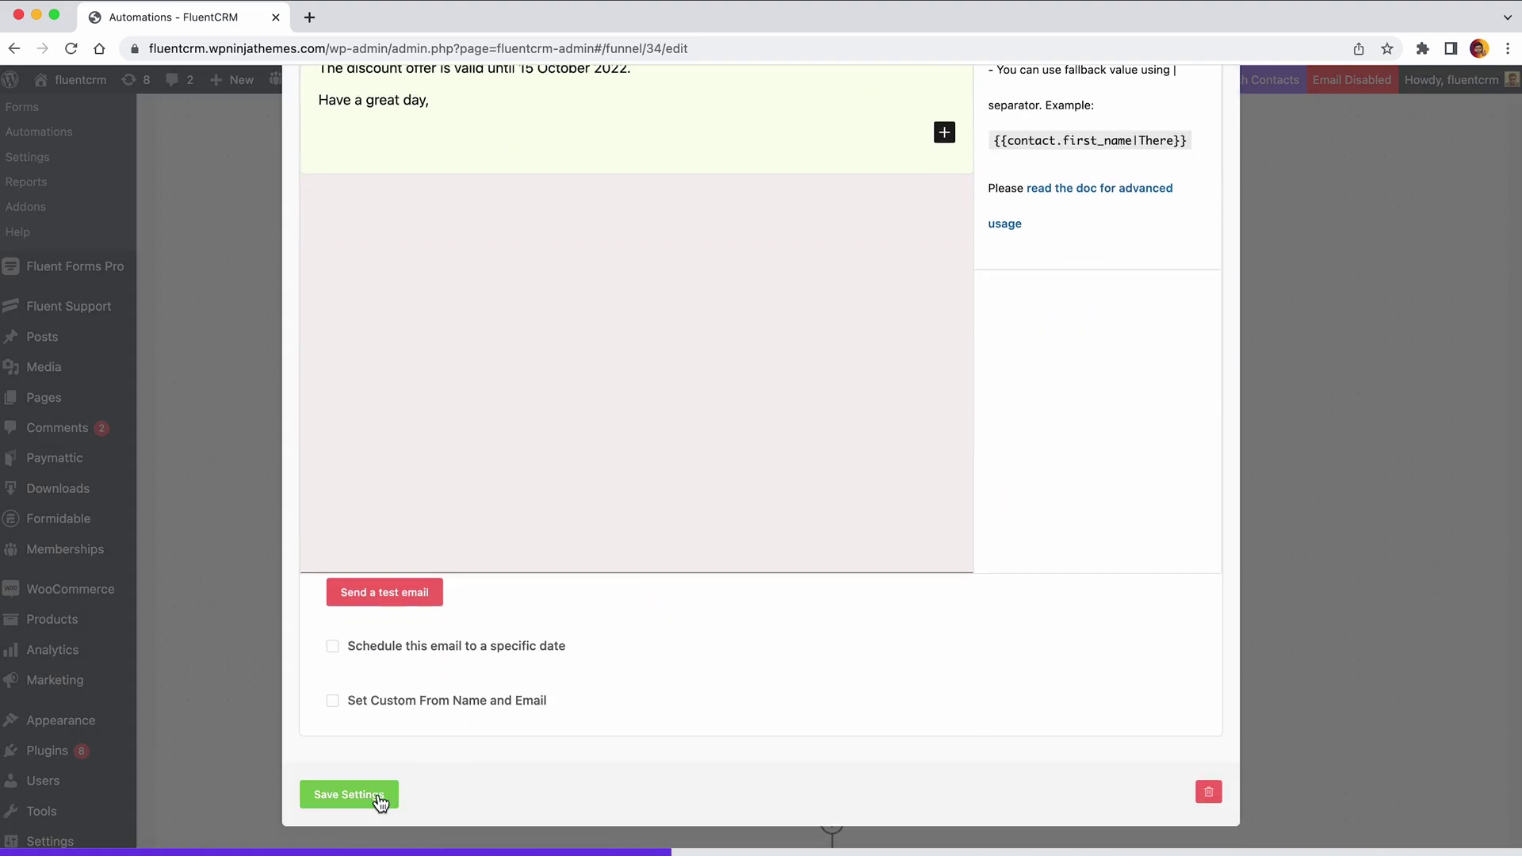
left_click(349, 795)
scroll(377, 801, "down", 3)
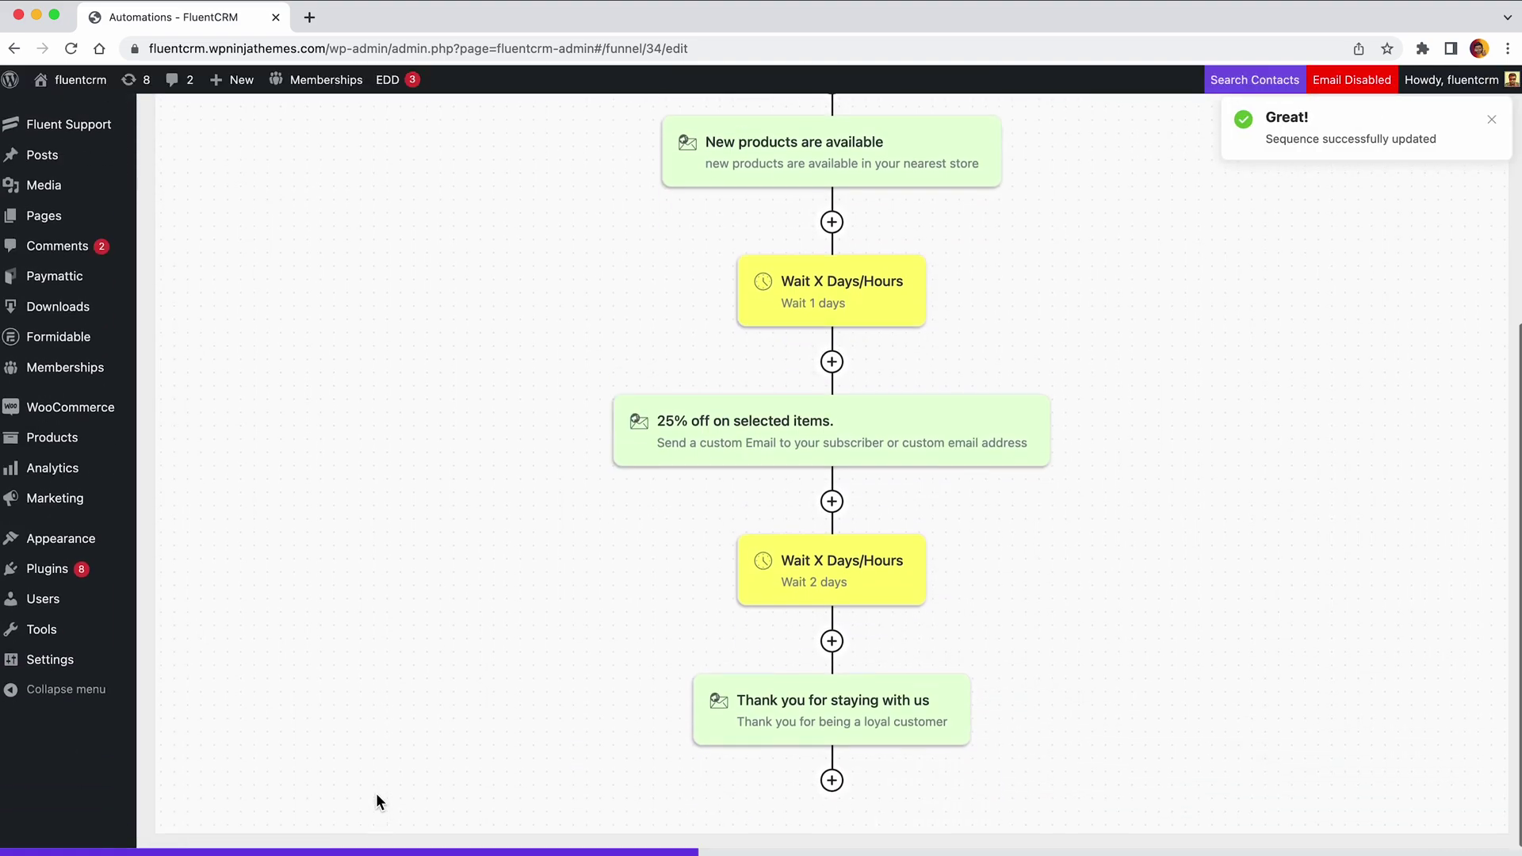
left_click(777, 675)
scroll(773, 664, "down", 5)
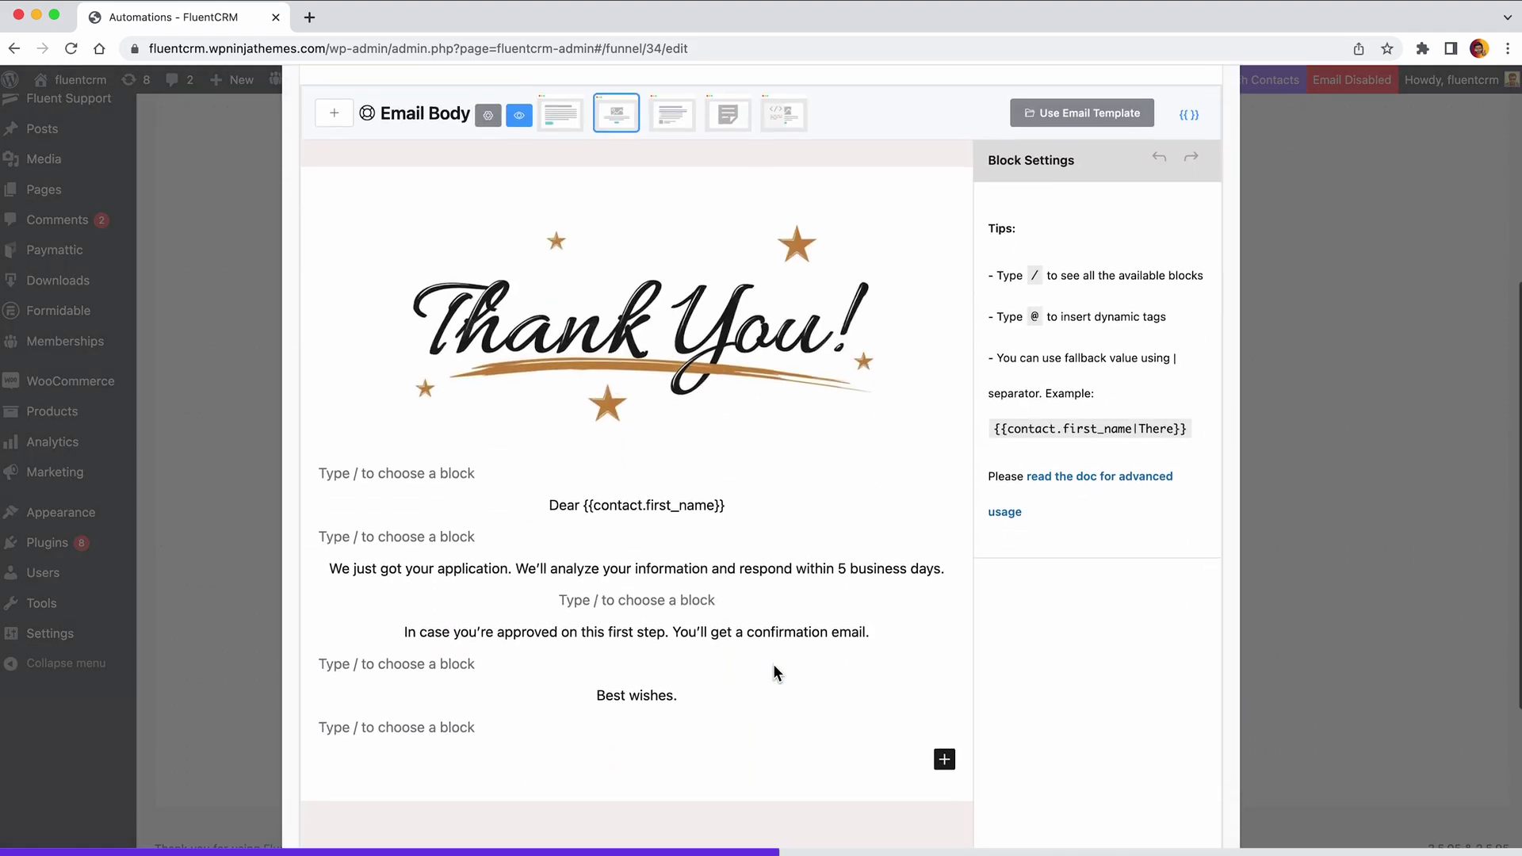
scroll(773, 663, "up", 5)
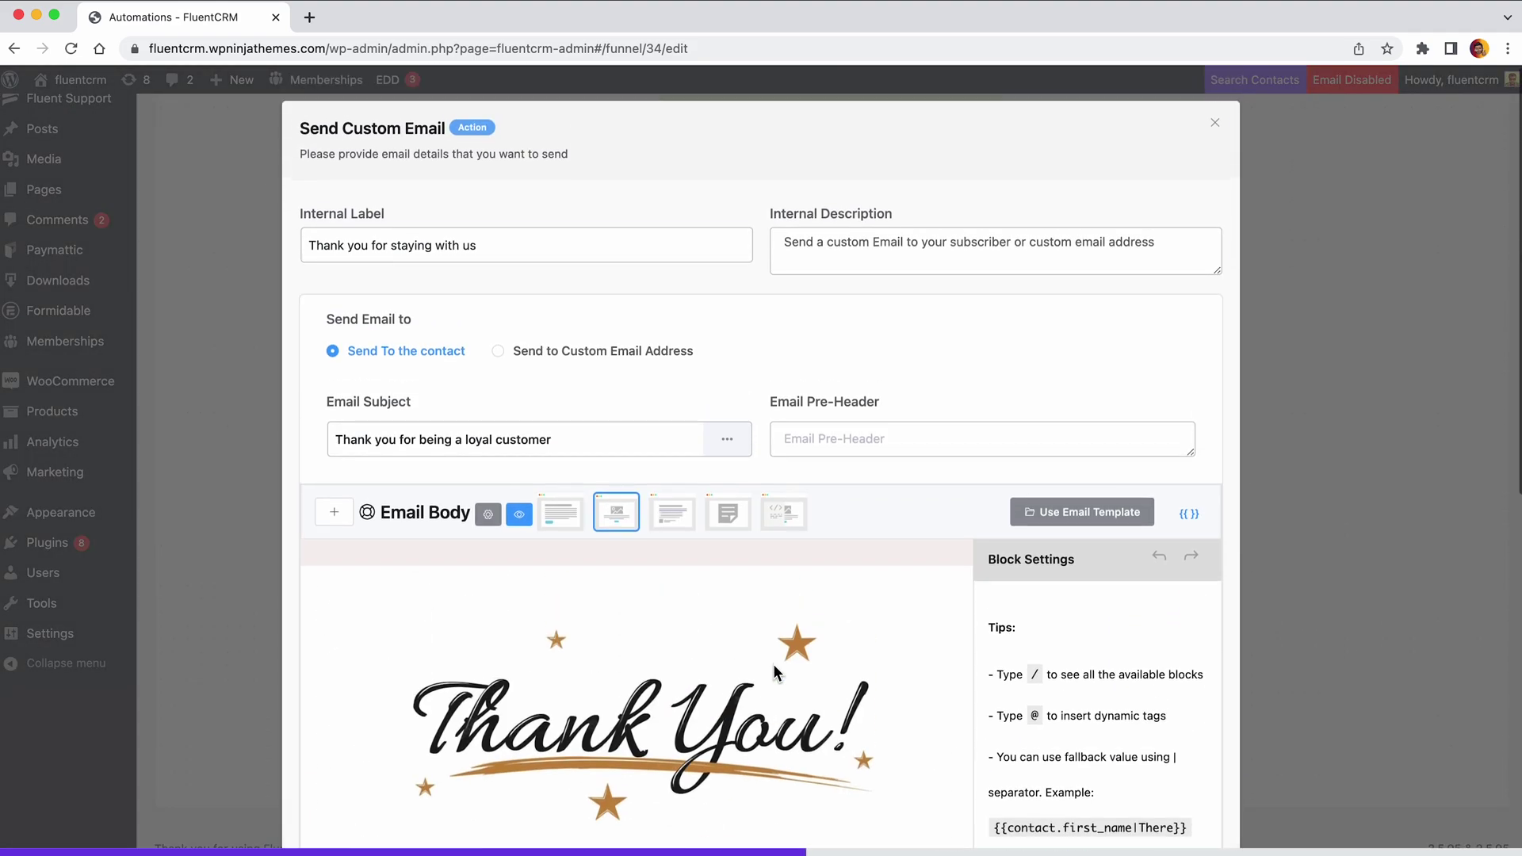
left_click(1221, 133)
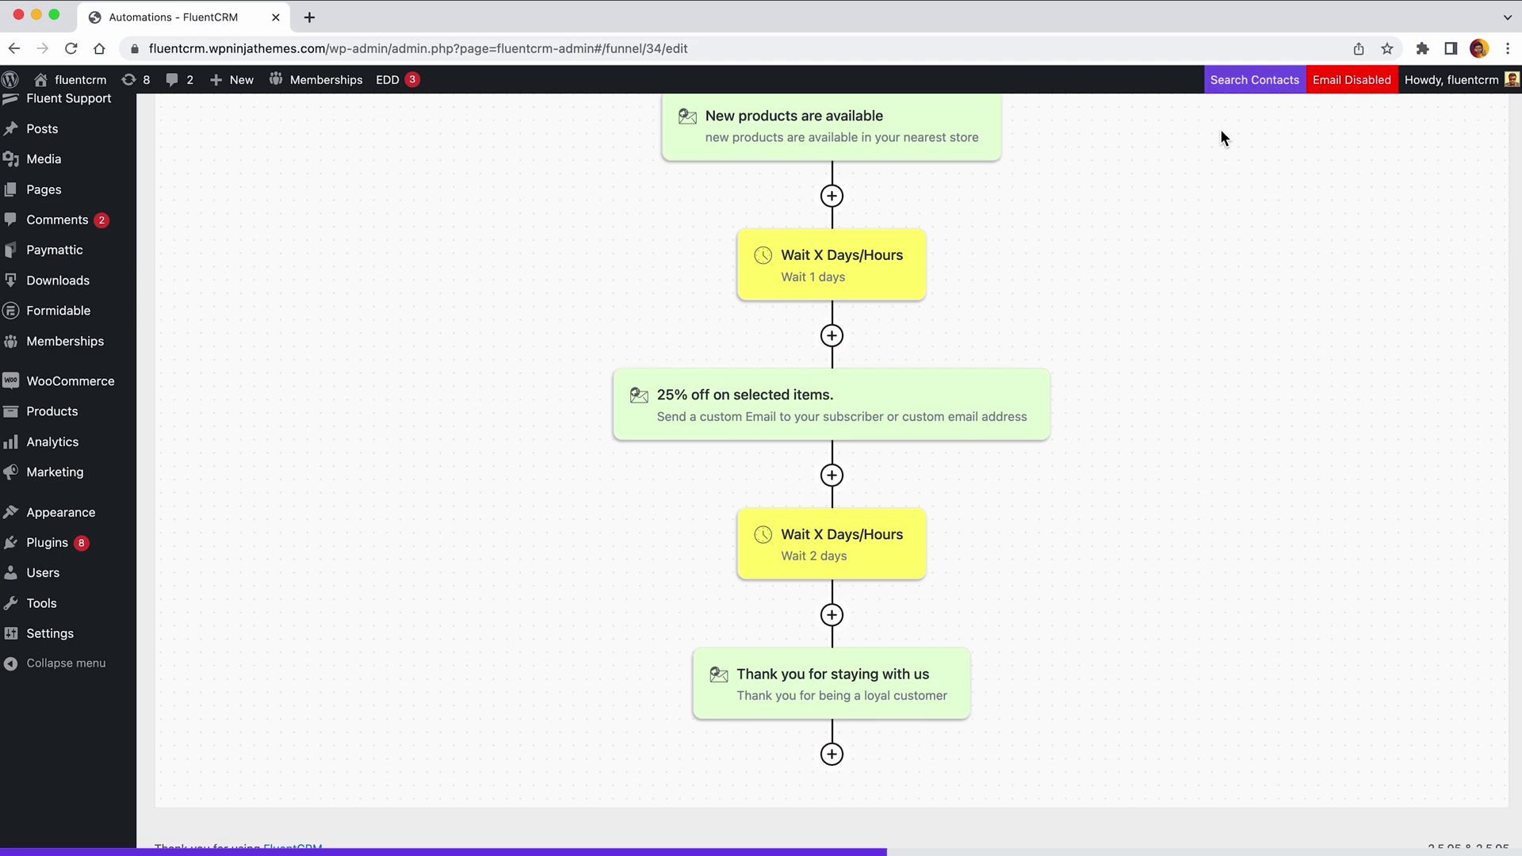
Step: Append an Order Received in WooCommerce goal at the funnel's end as an optional trigger point
left_click(831, 754)
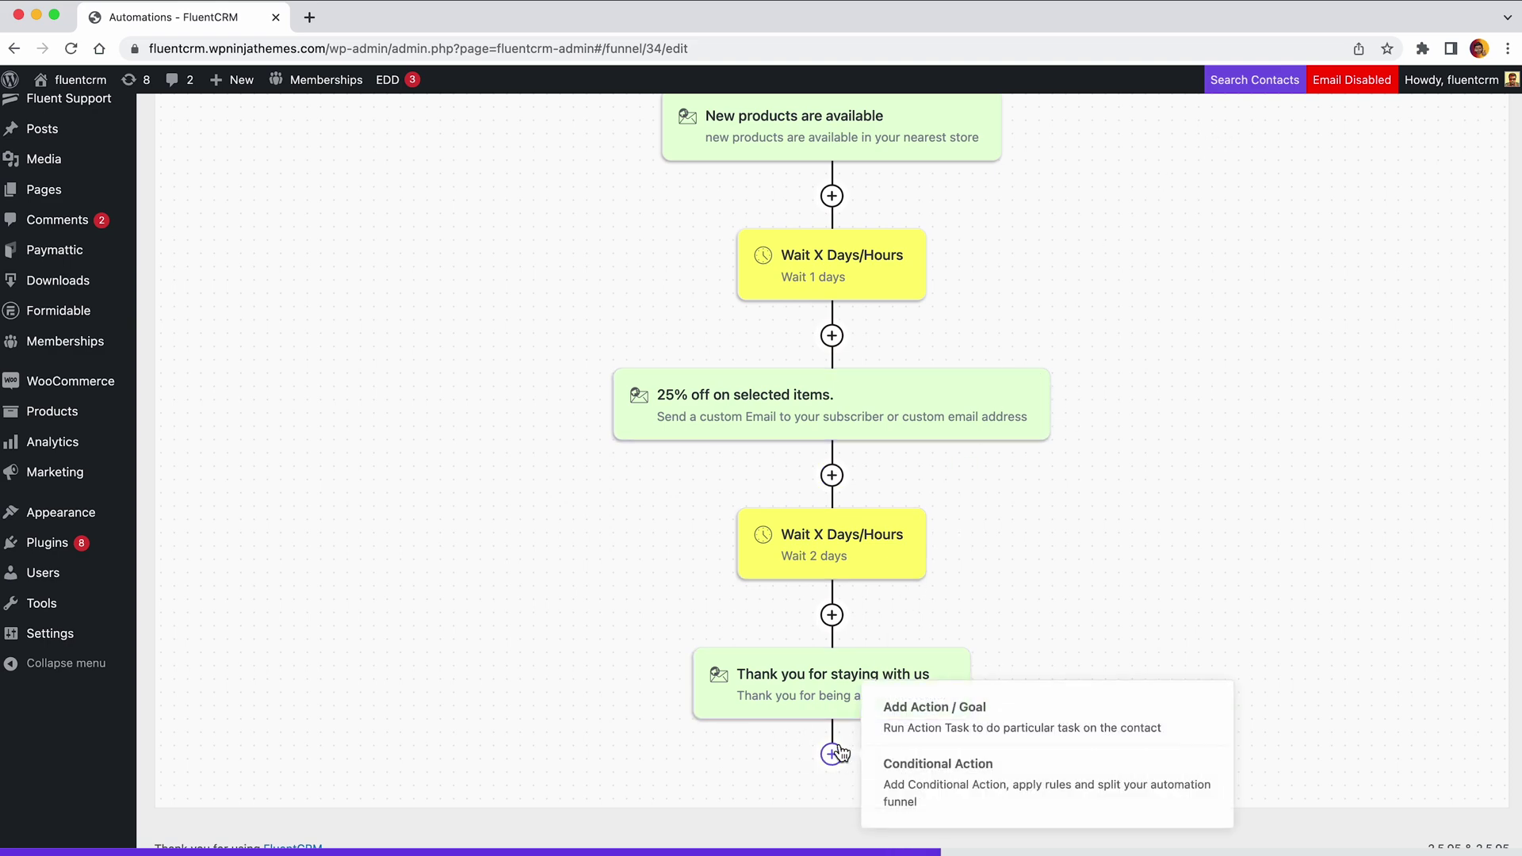
left_click(880, 705)
left_click(366, 228)
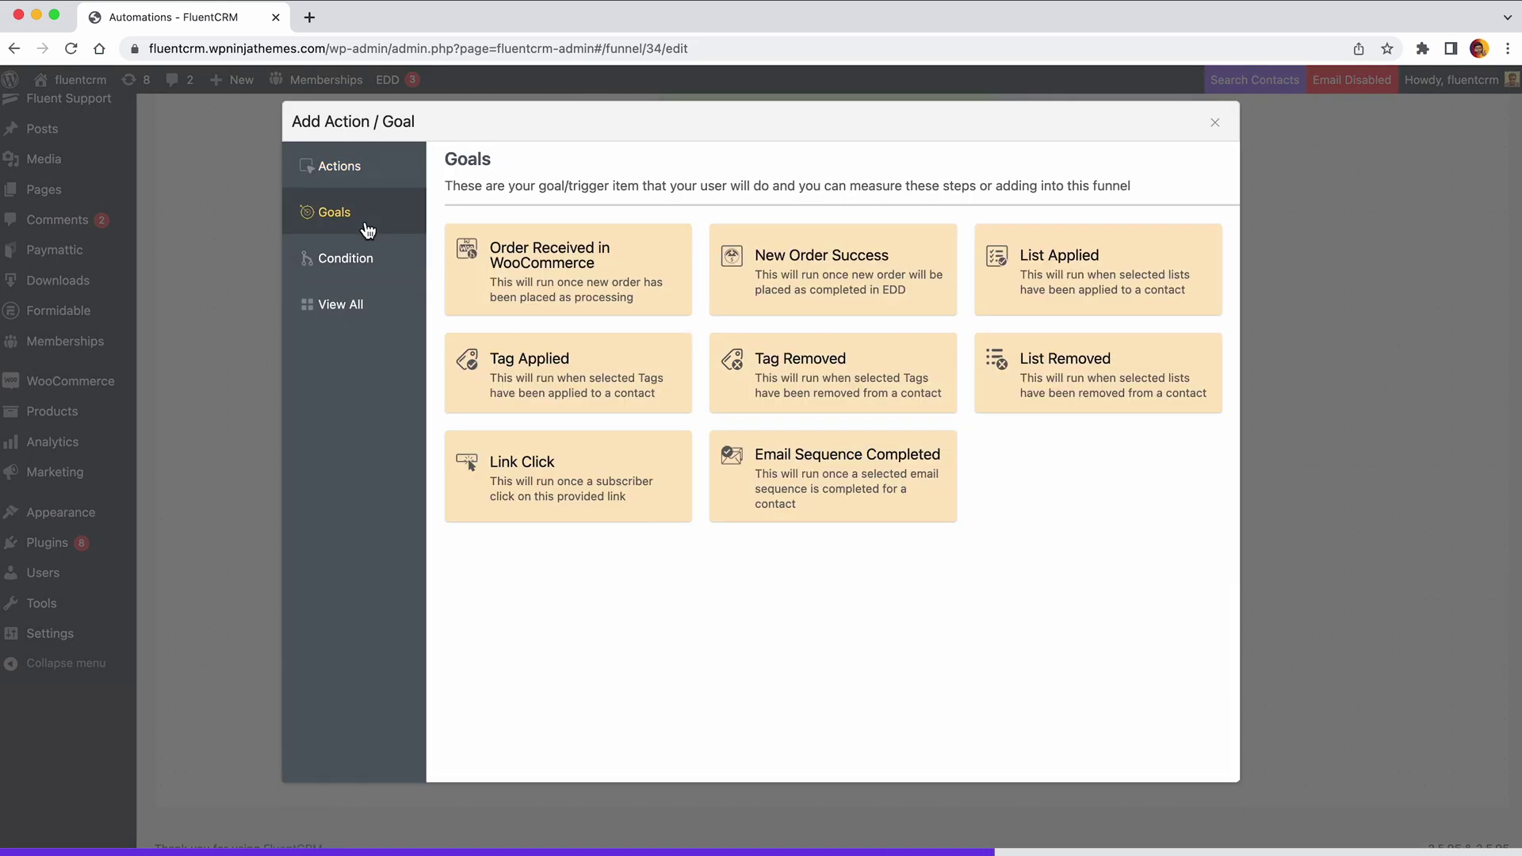
left_click(654, 279)
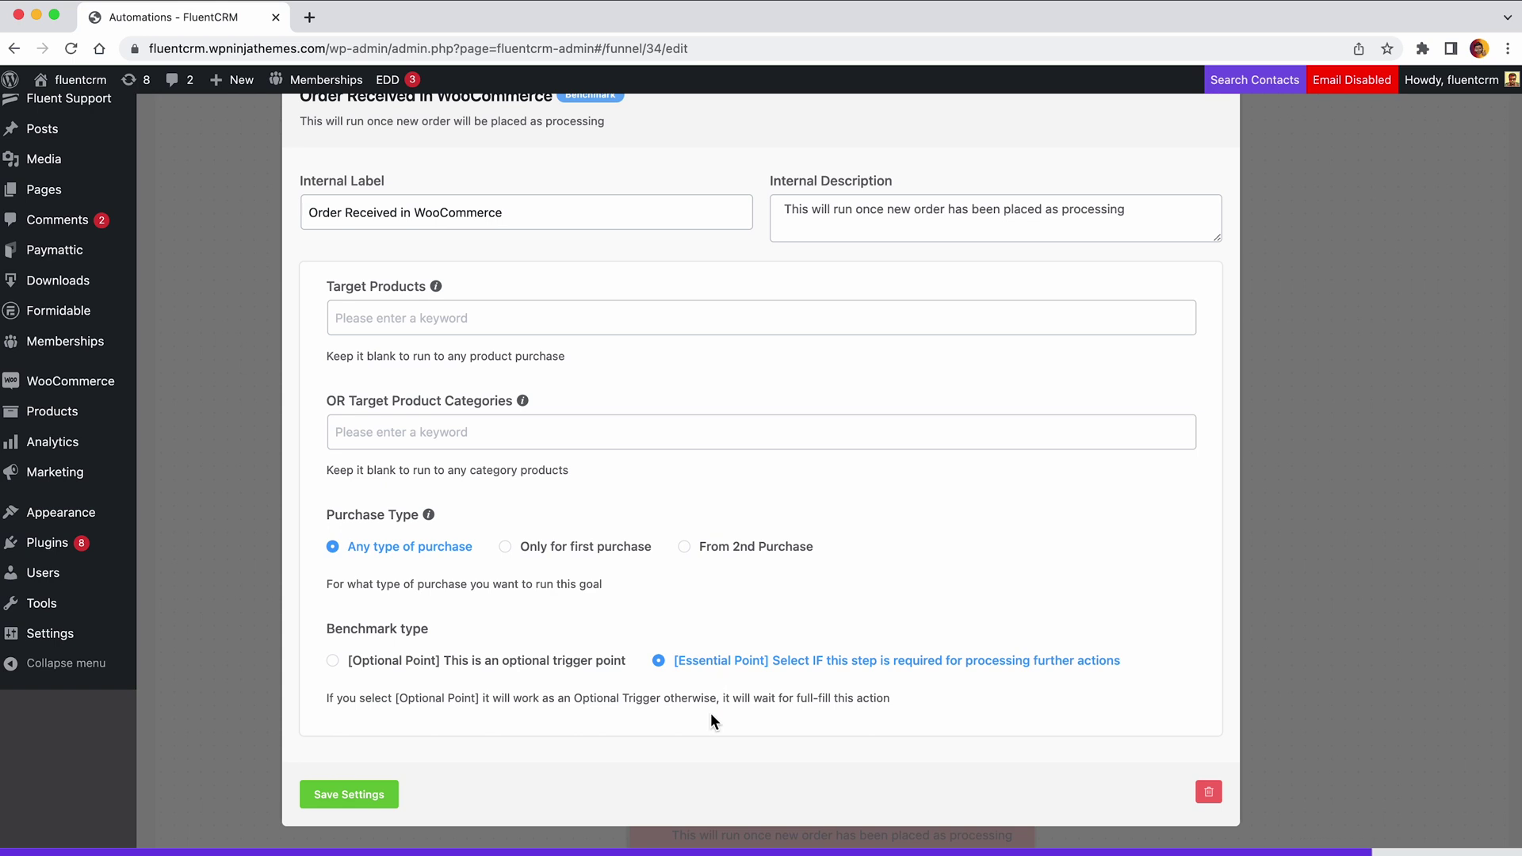
left_click(334, 661)
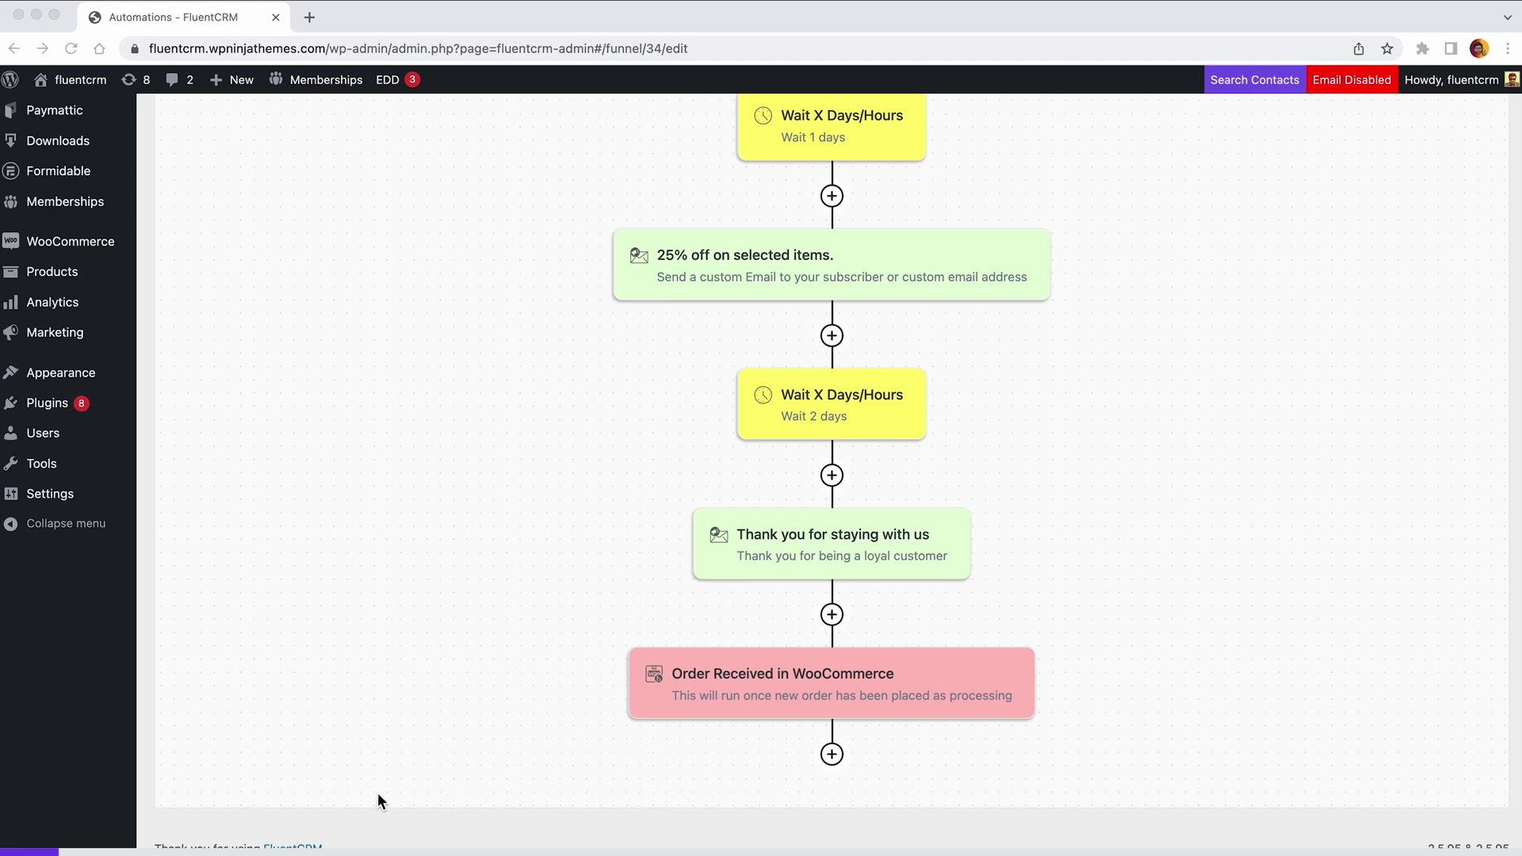
Step: Add a Check Condition step after the WooCommerce order goal
left_click(832, 754)
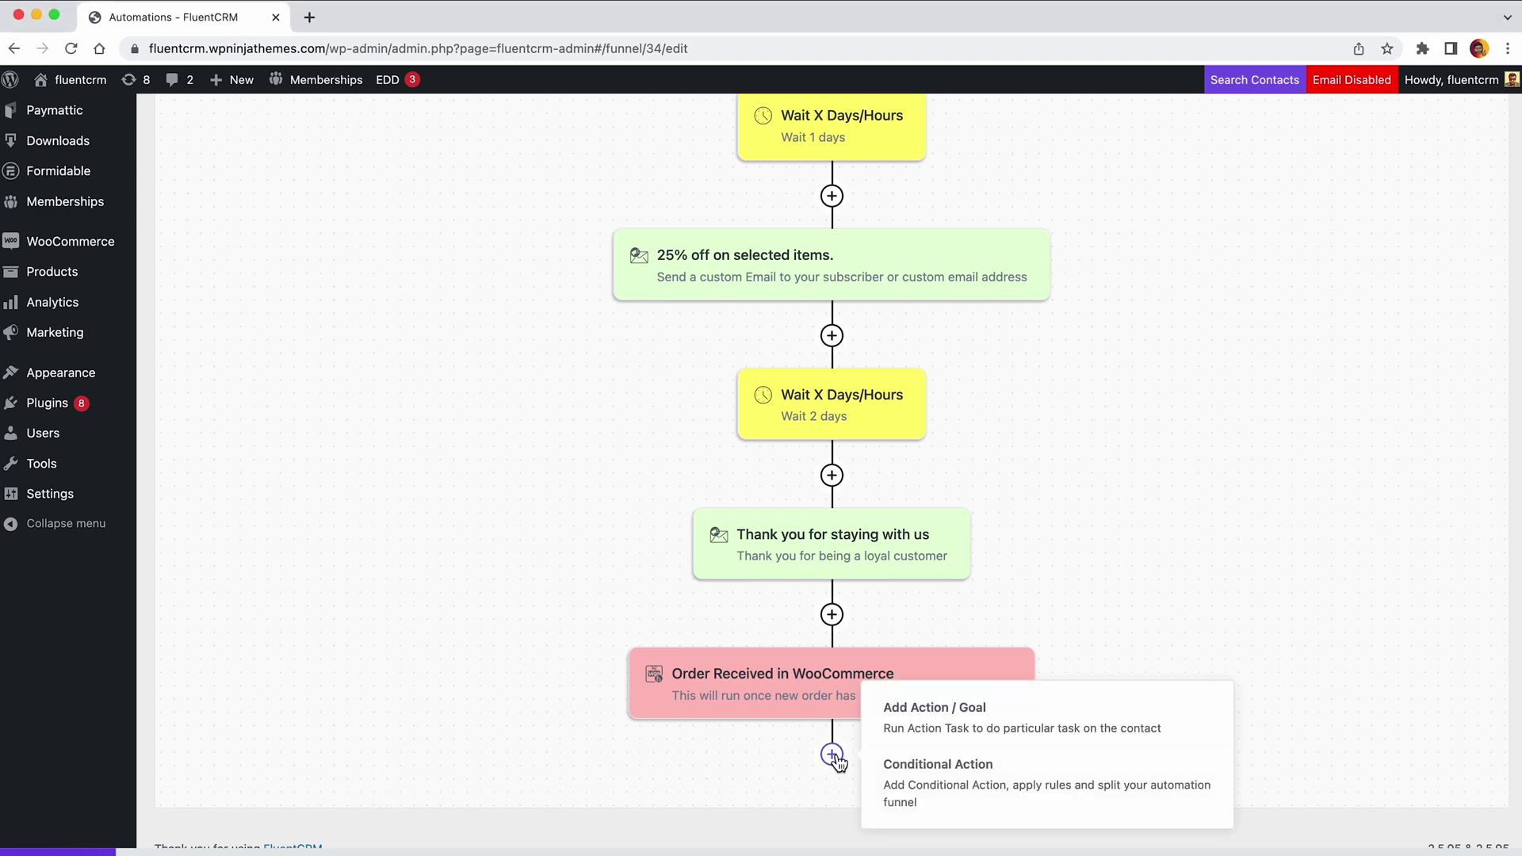
left_click(834, 757)
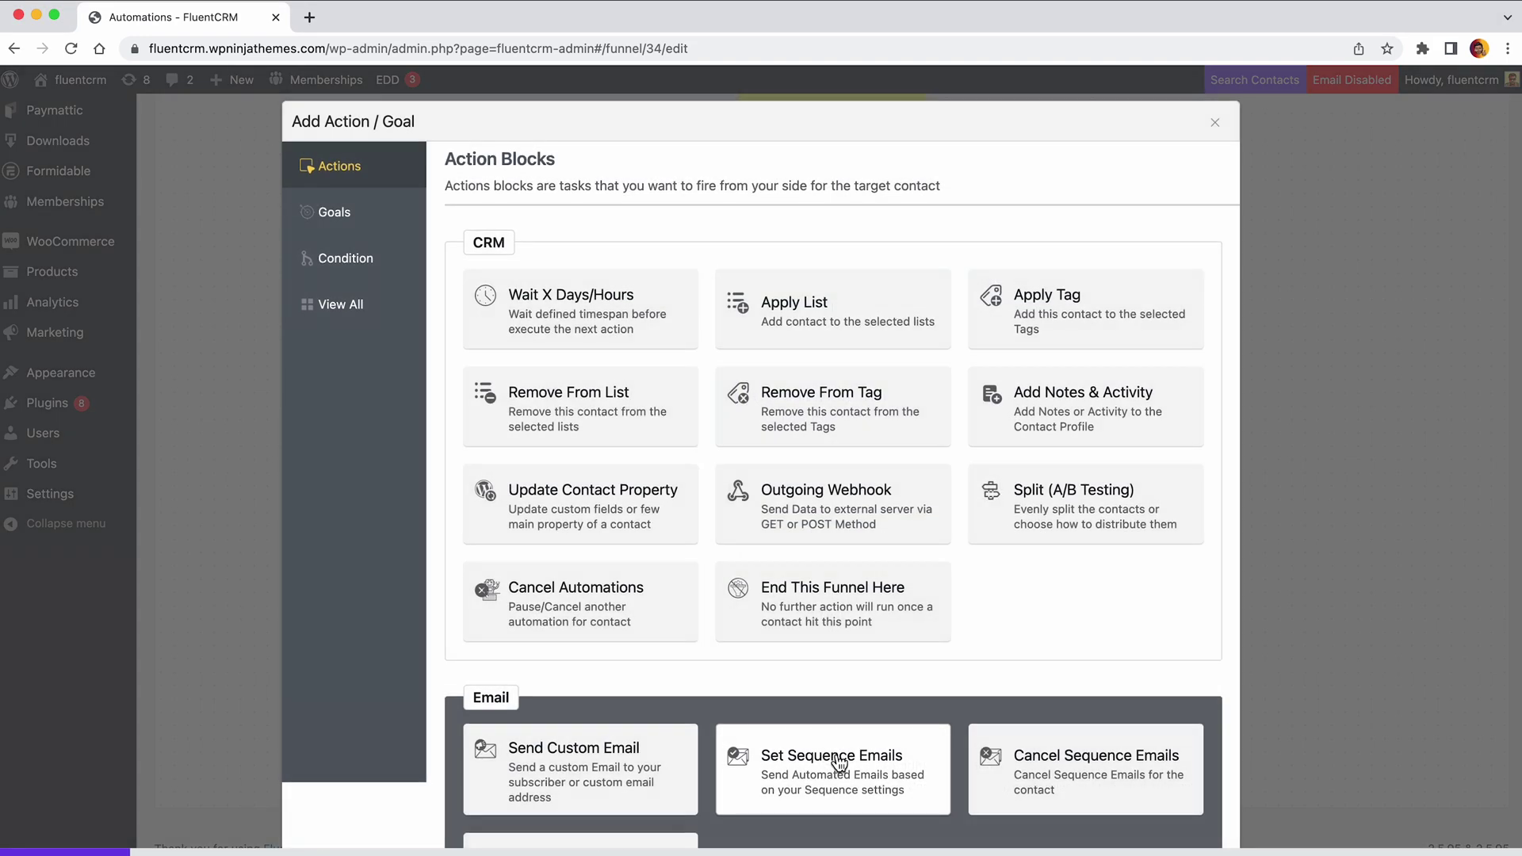
left_click(394, 254)
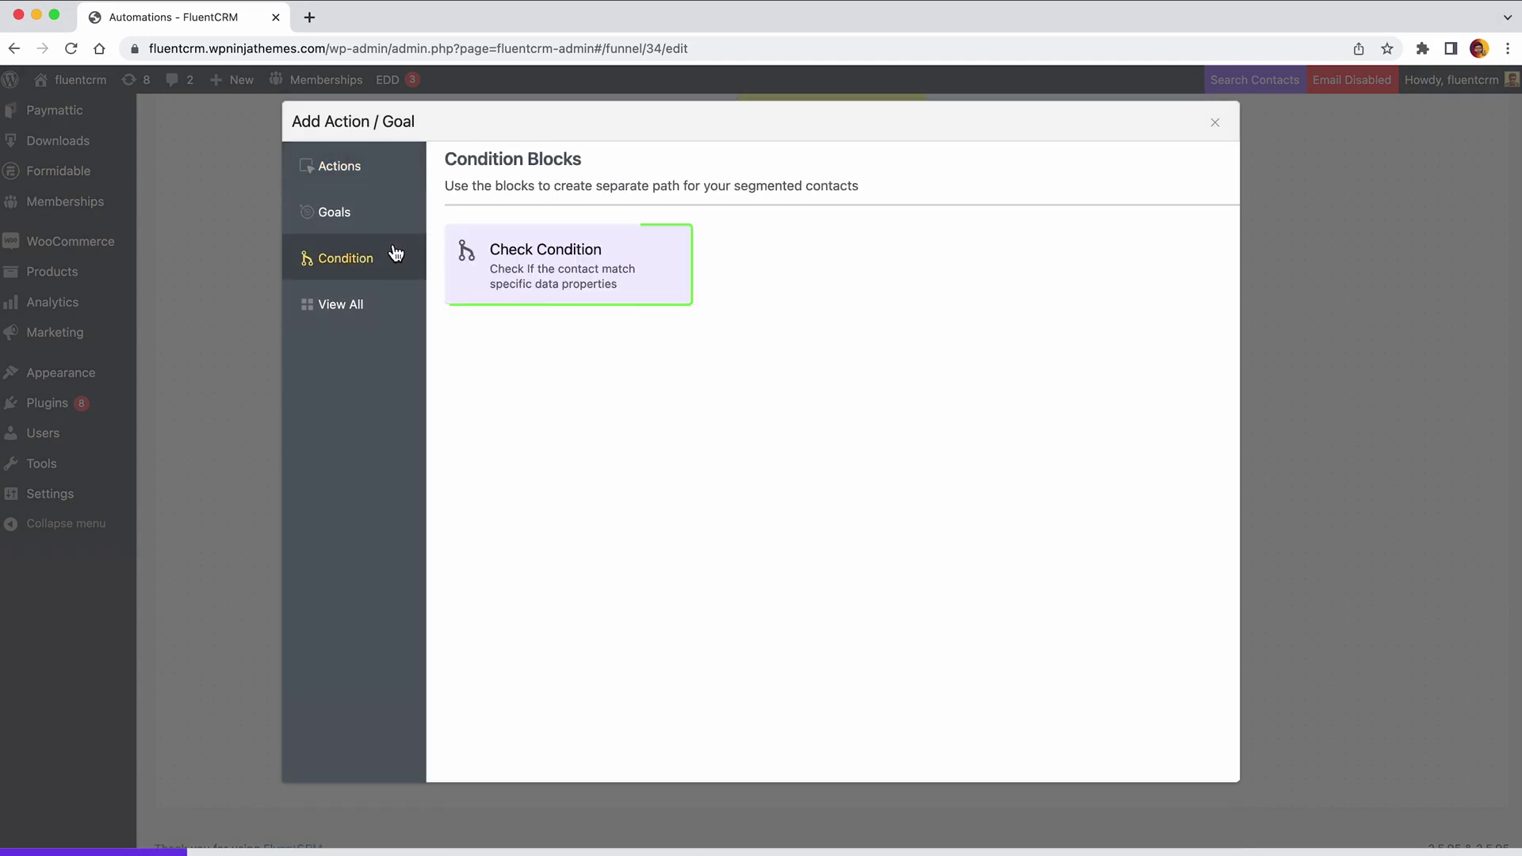
left_click(643, 281)
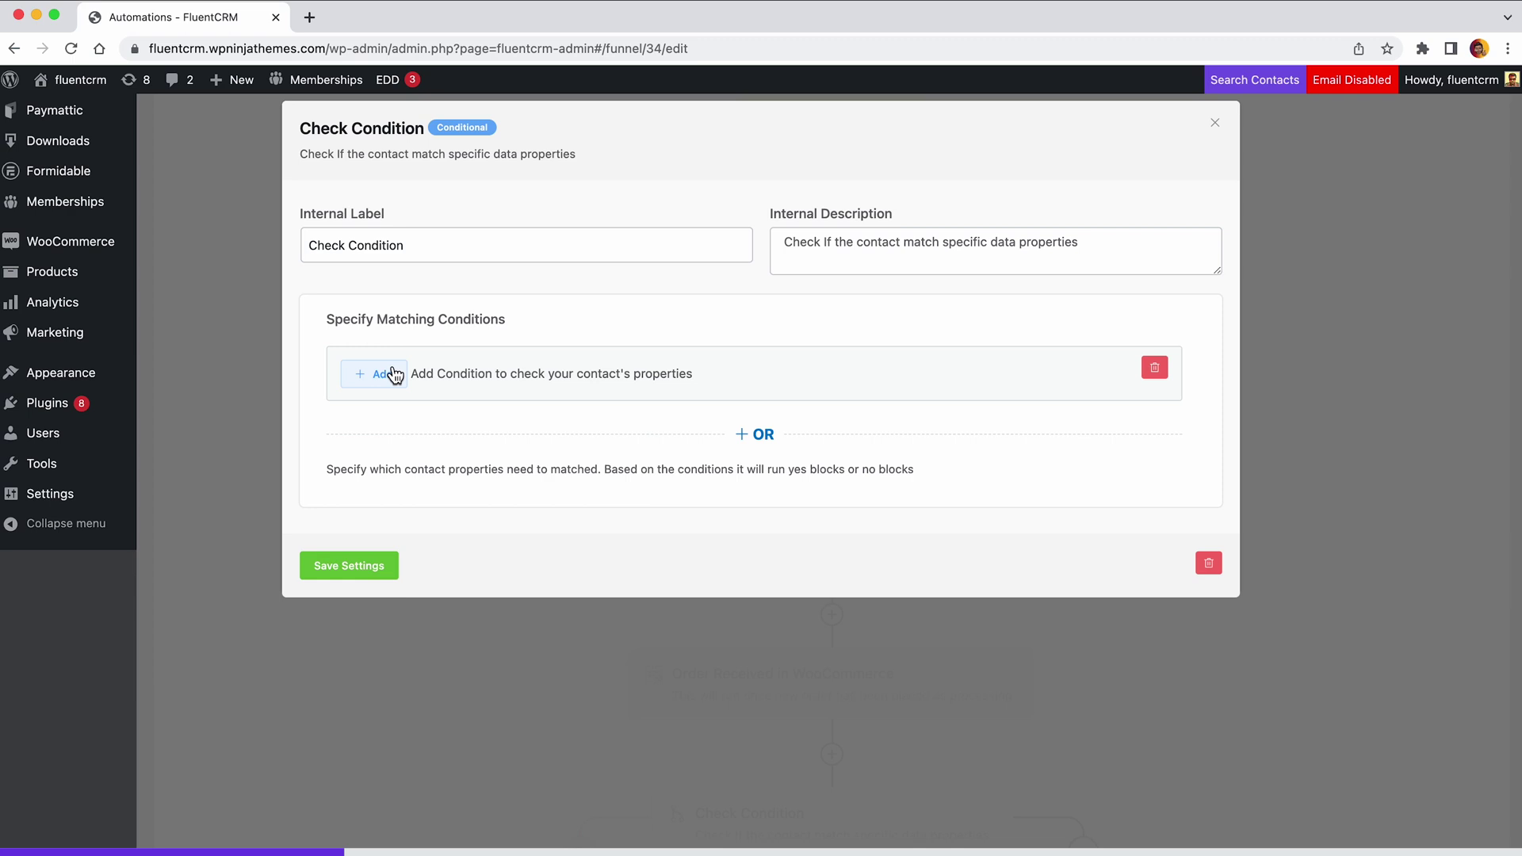
Step: Set the condition to contact Country equals United States (US) and save it
left_click(394, 376)
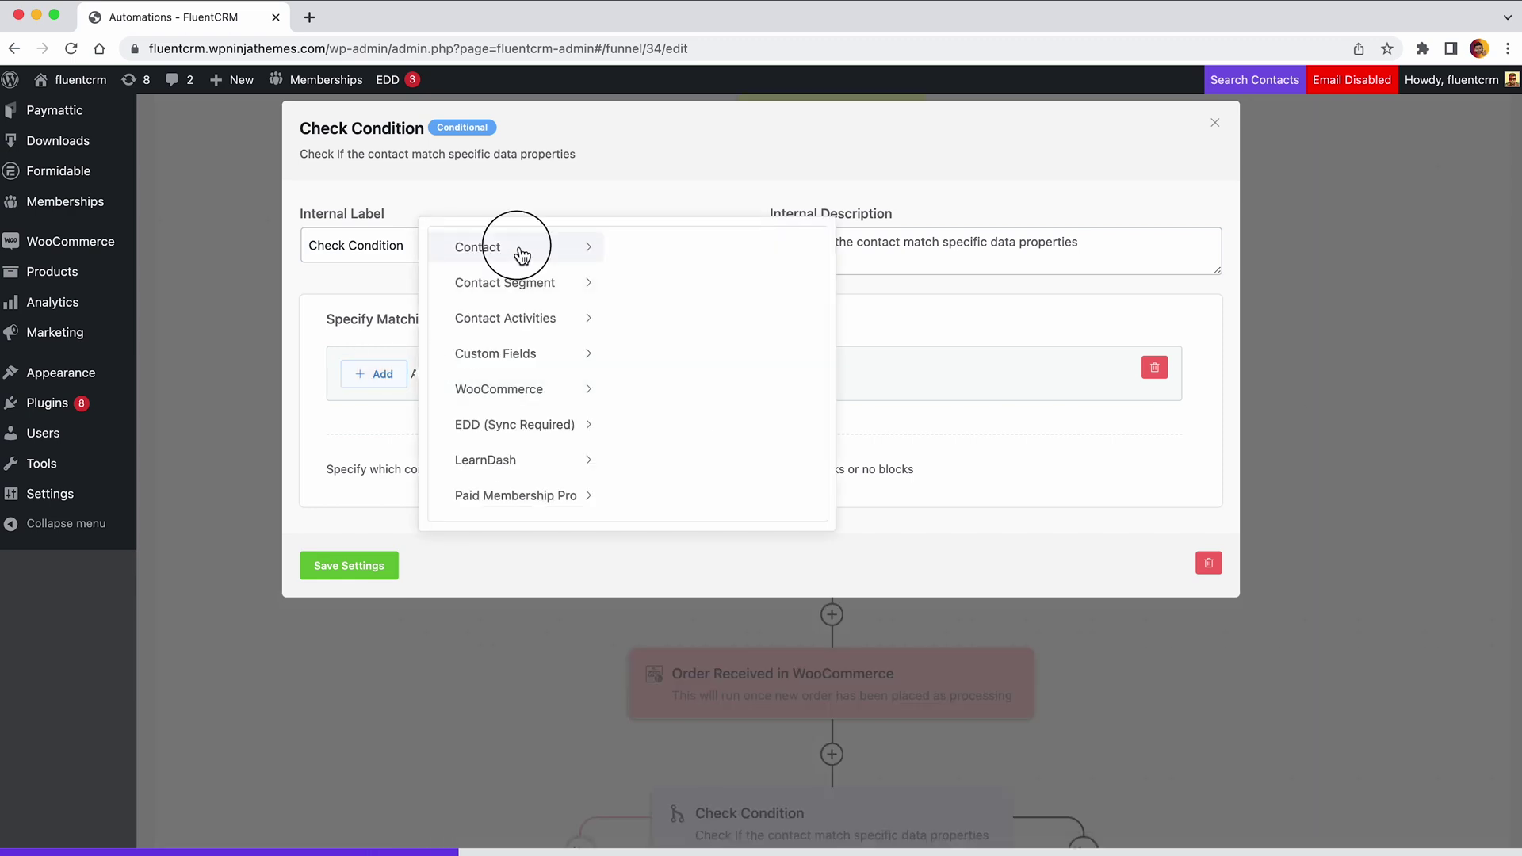
left_click(522, 254)
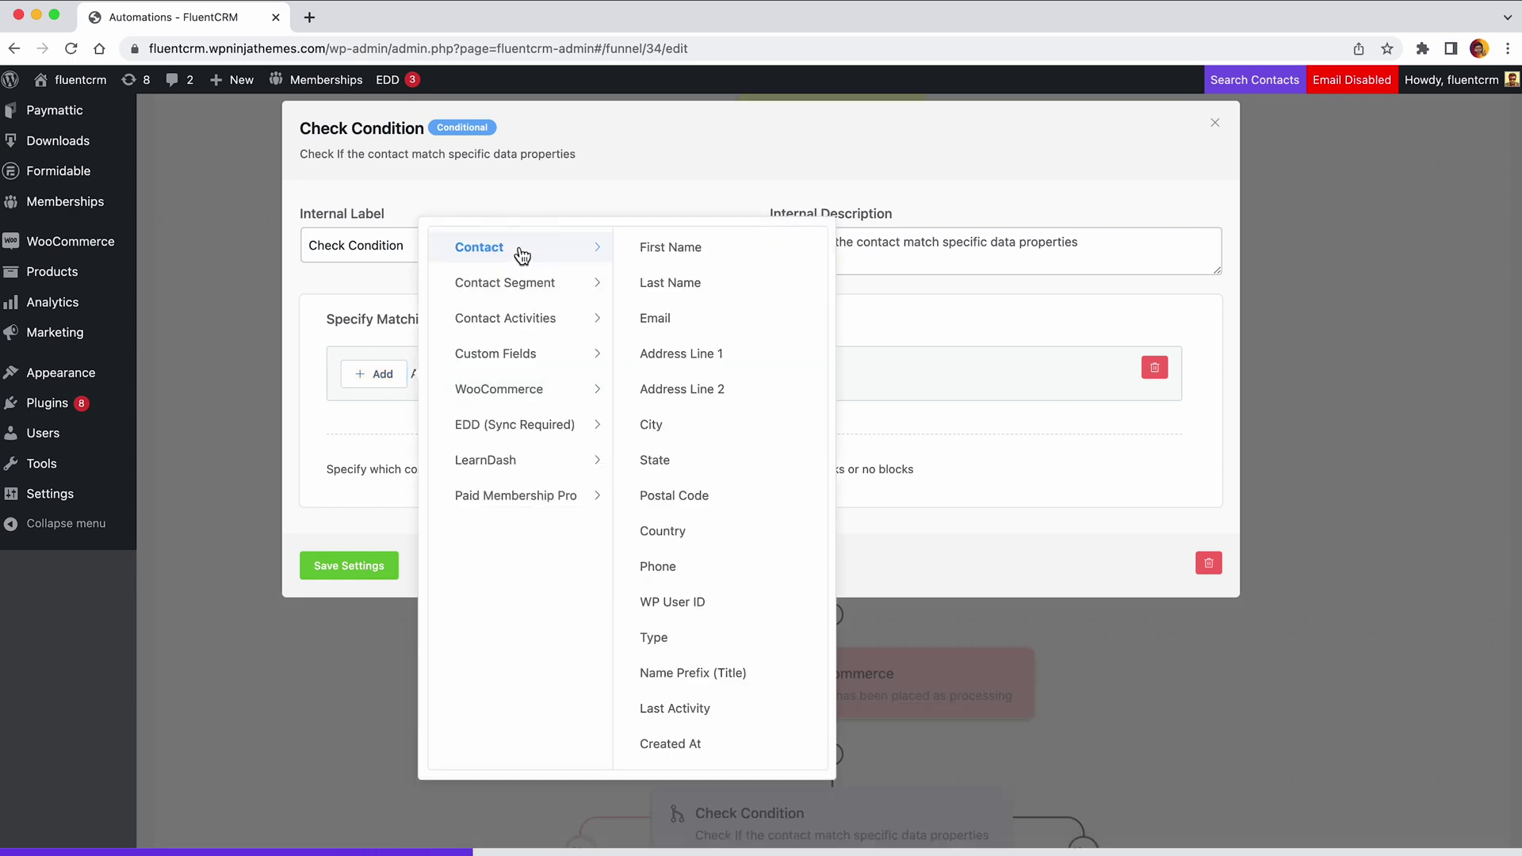
left_click(698, 529)
left_click(766, 374)
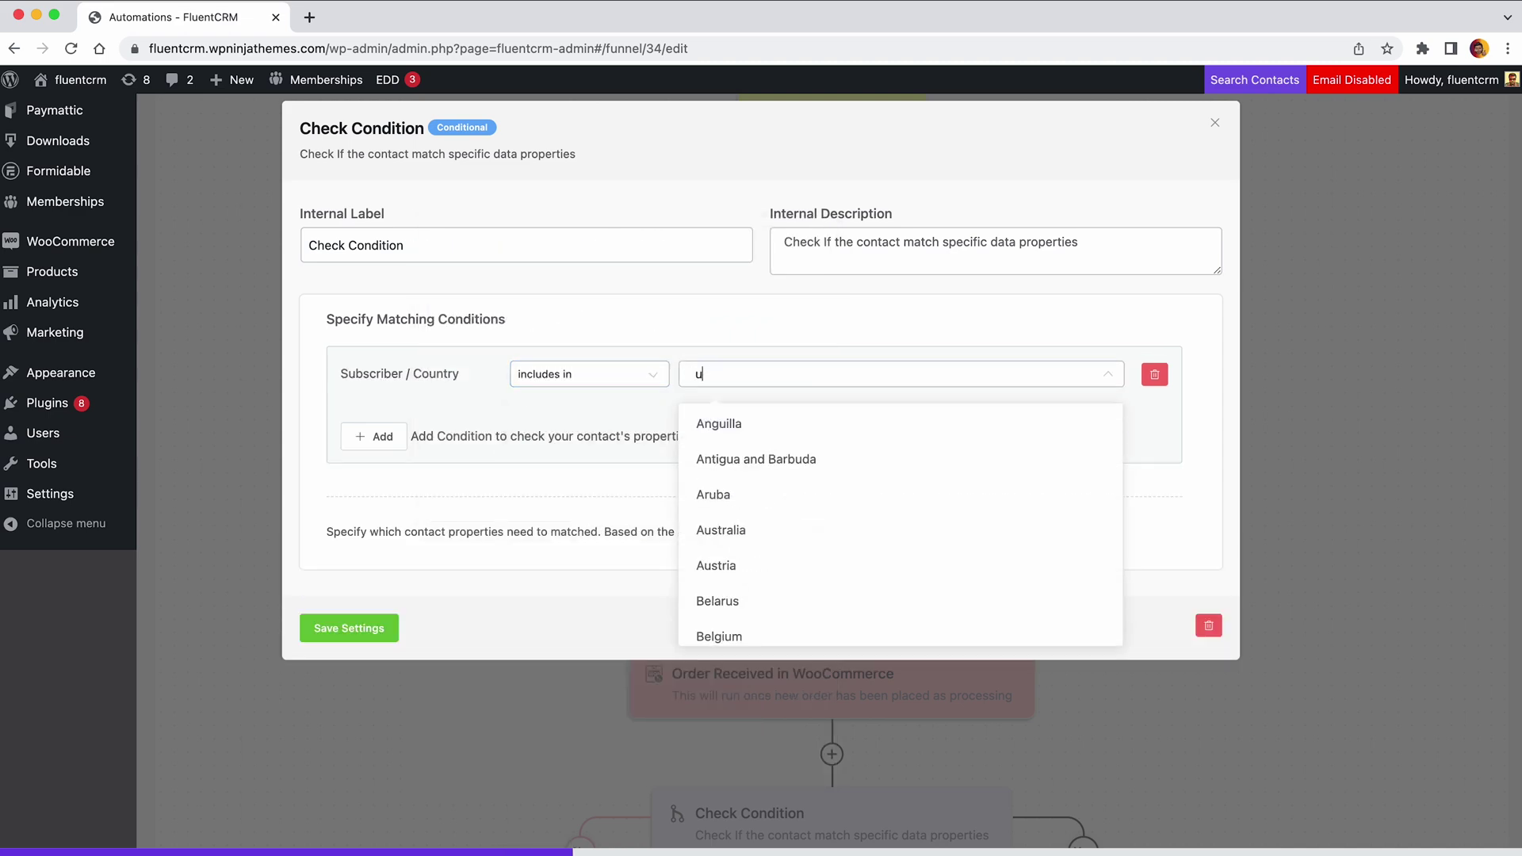
type("nite")
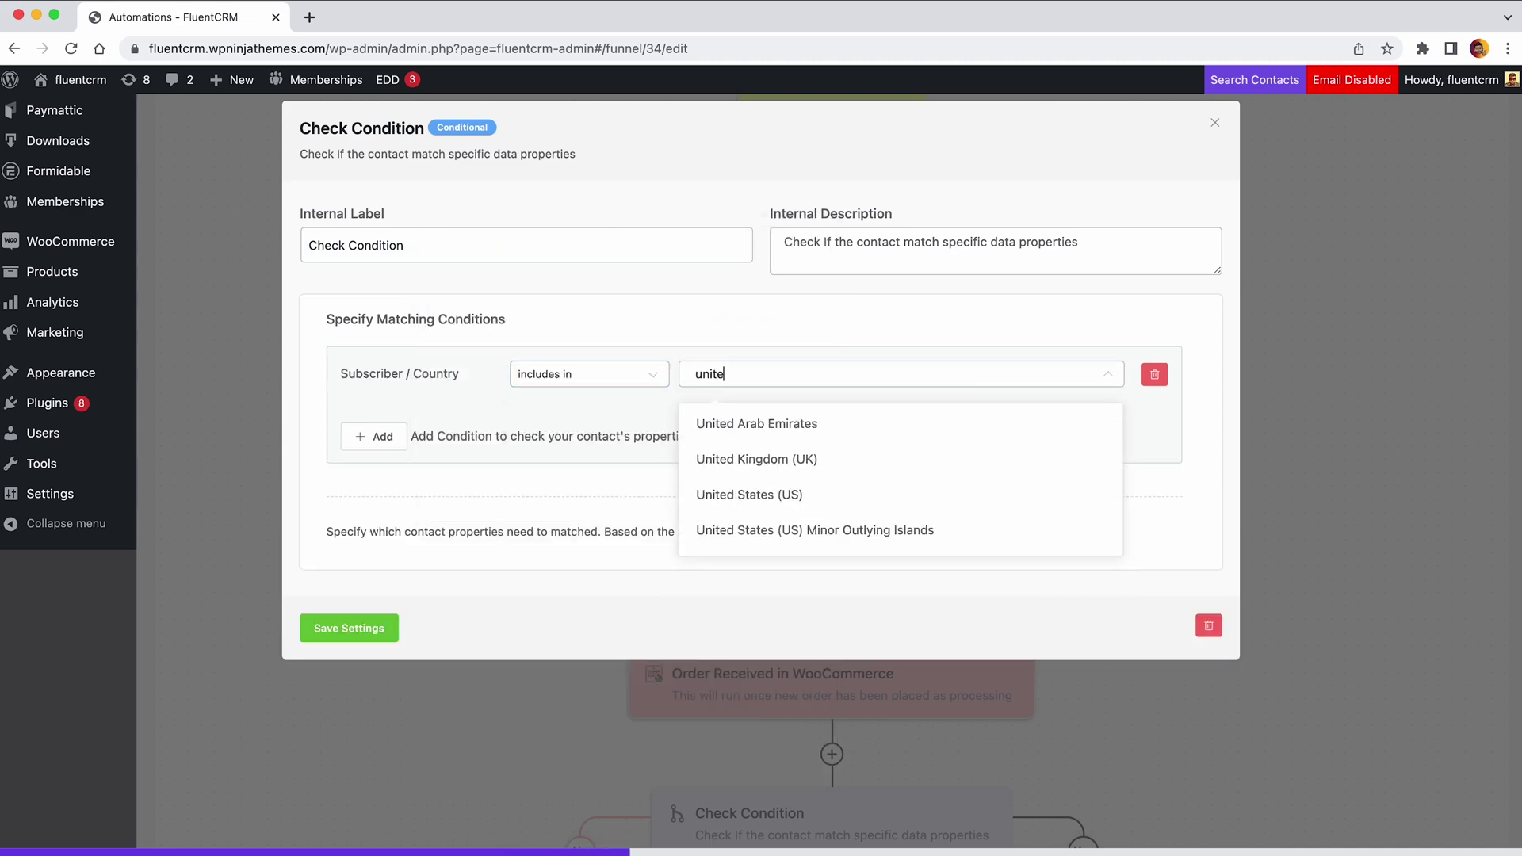
left_click(761, 495)
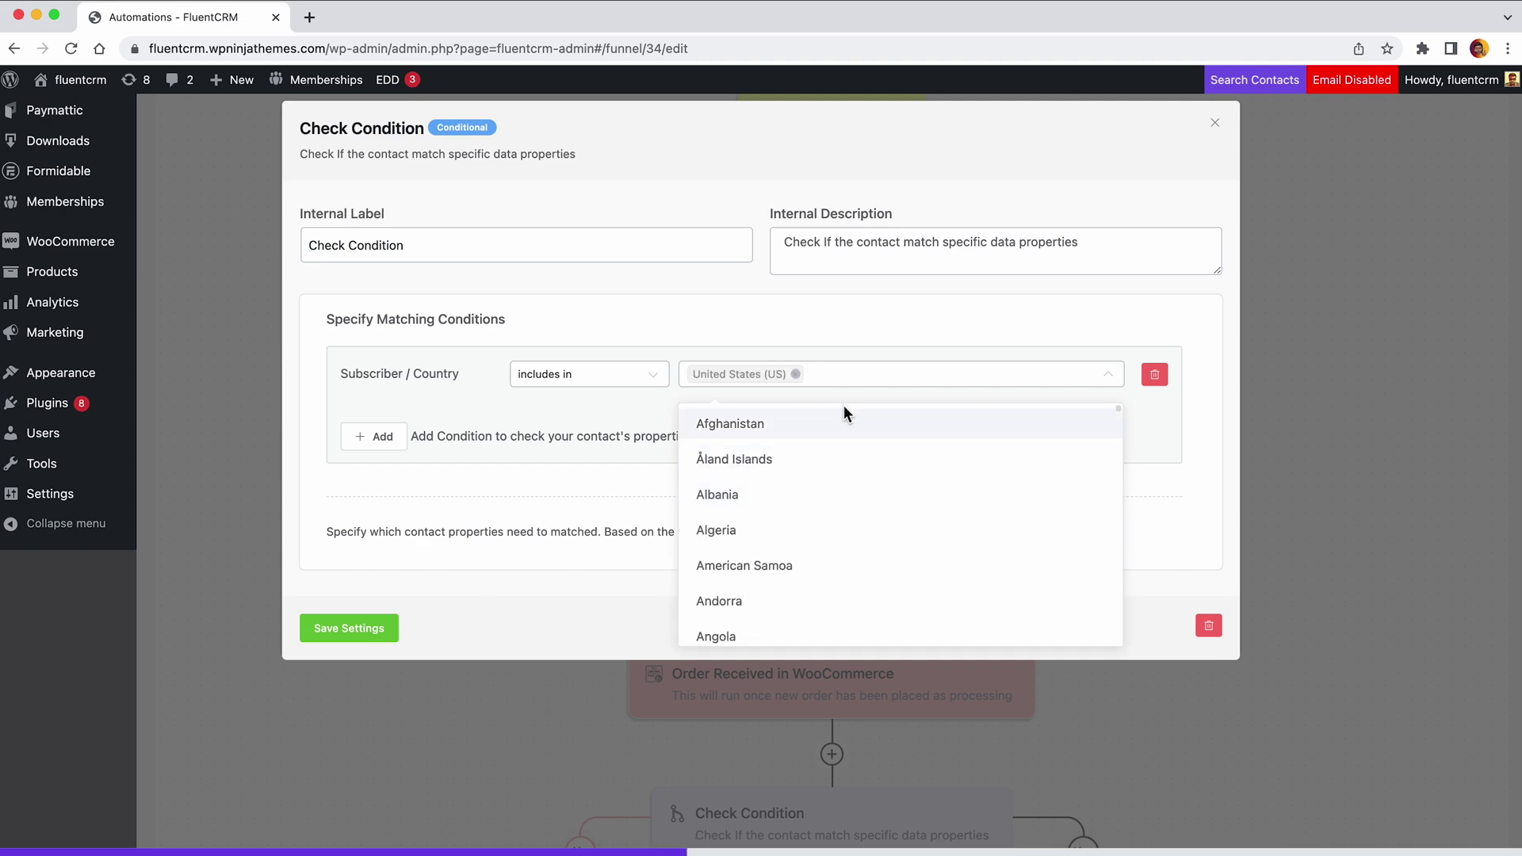
left_click(856, 378)
left_click(856, 377)
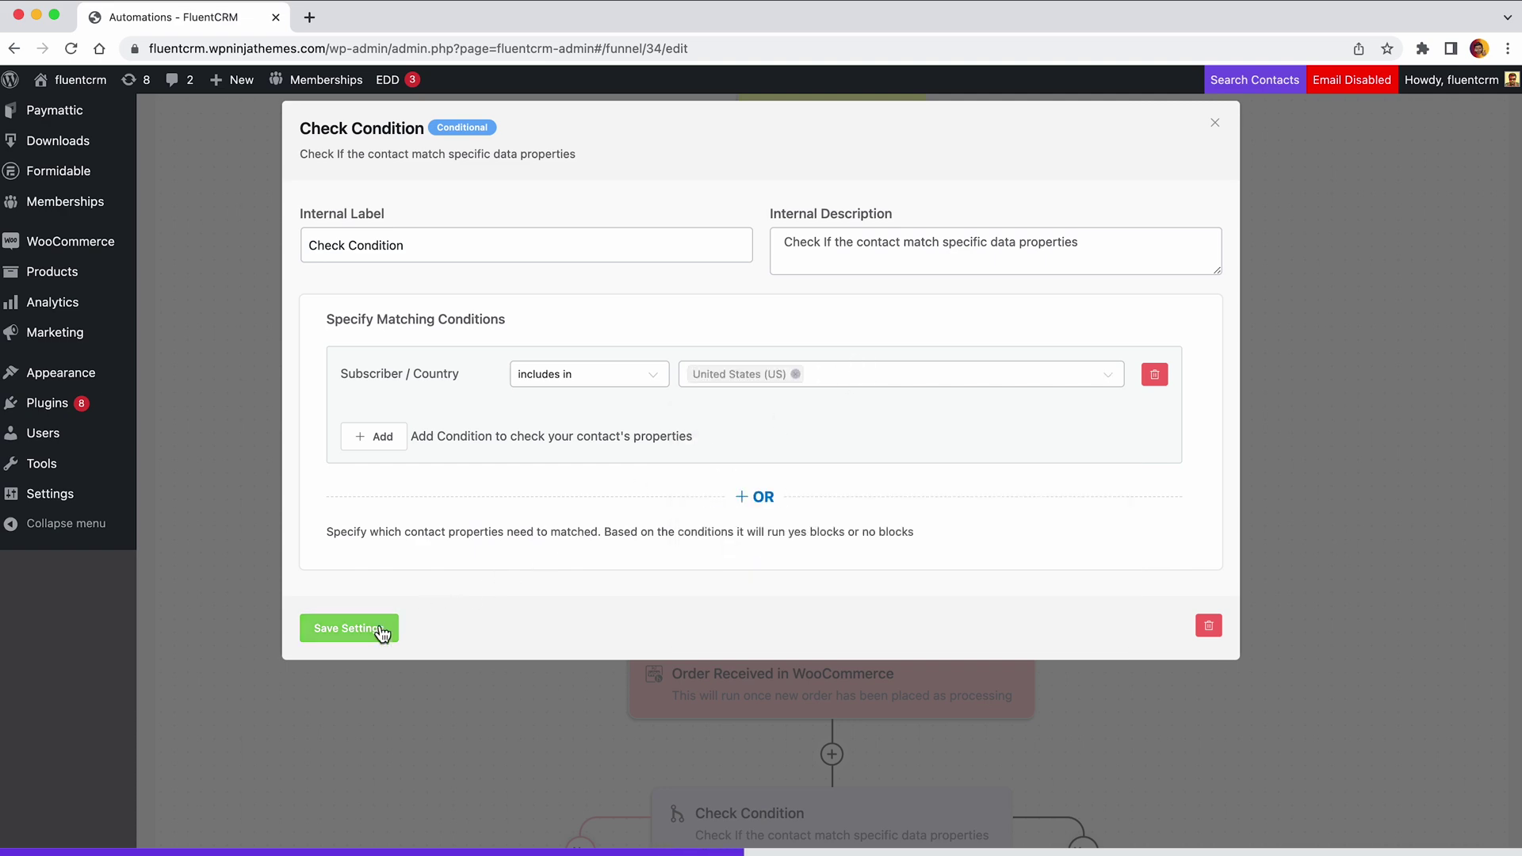
left_click(384, 628)
scroll(379, 632, "down", 5)
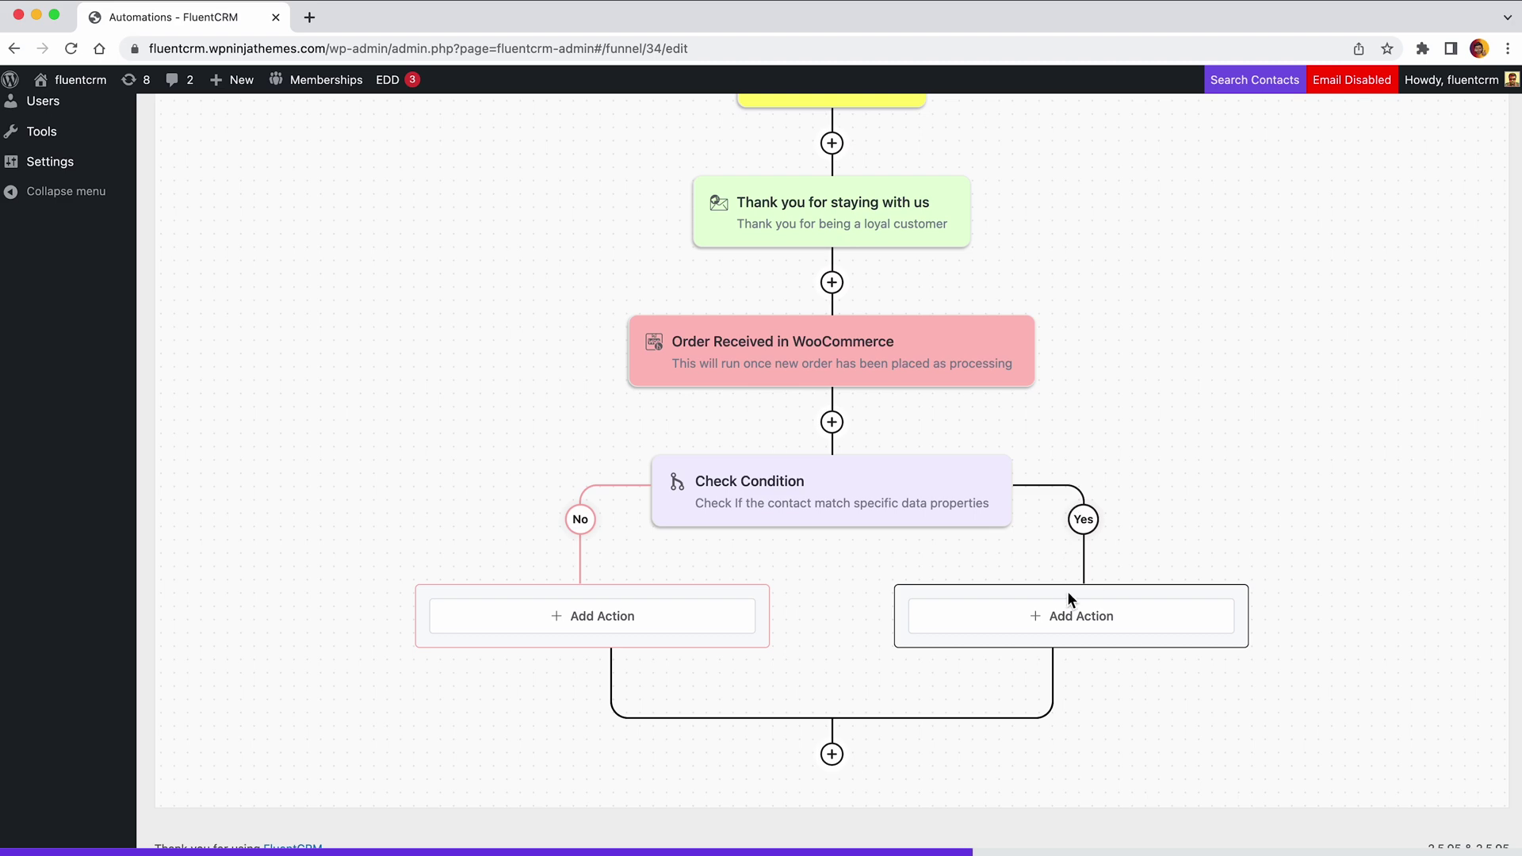
Step: On the Yes branch, apply the Customers and facebook customers lists and save
left_click(1081, 623)
left_click(852, 327)
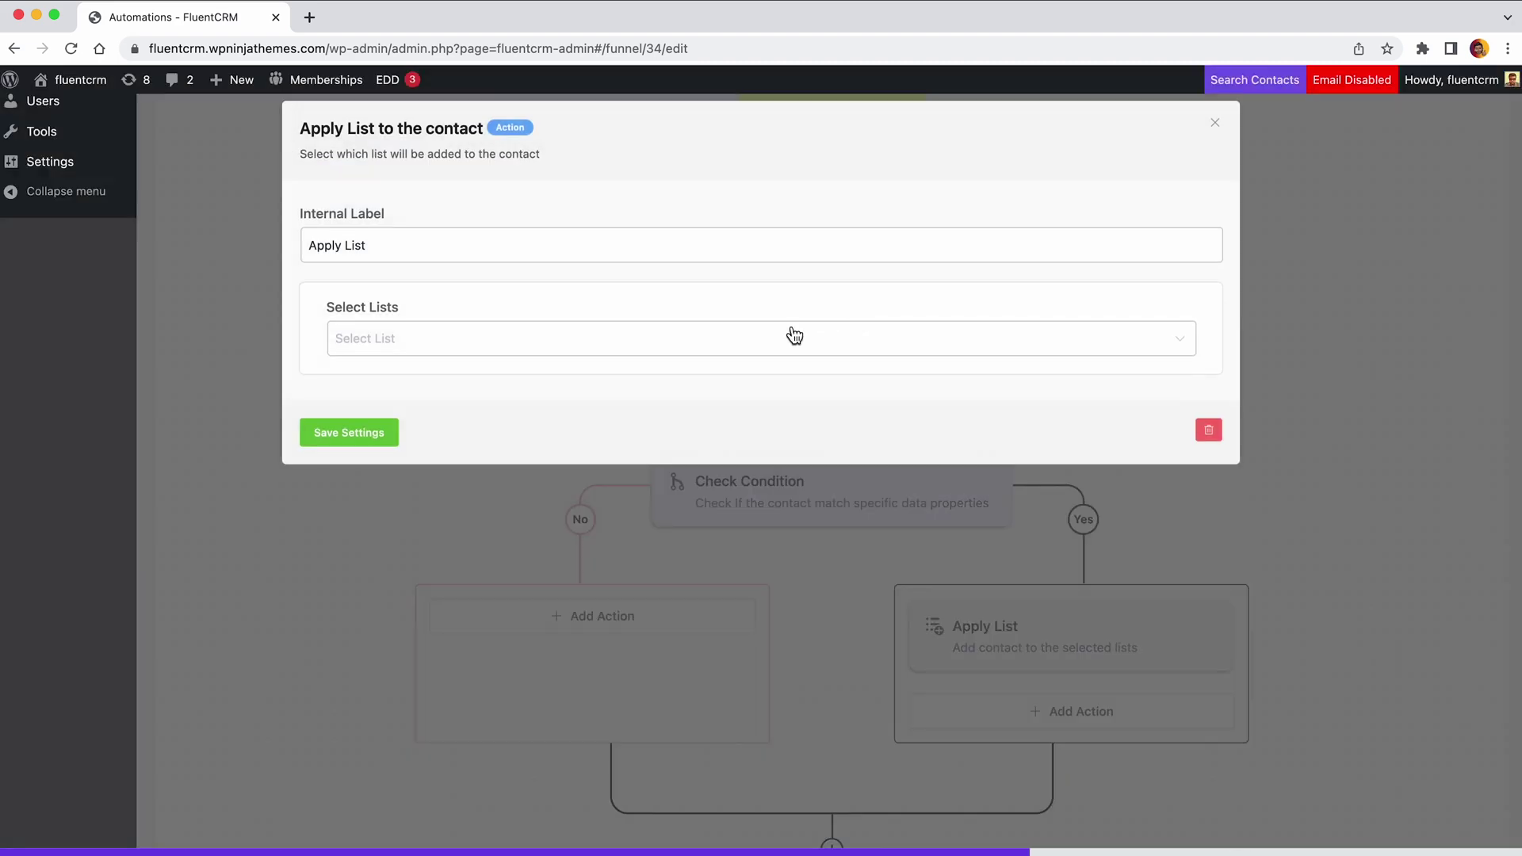
left_click(717, 350)
left_click(658, 400)
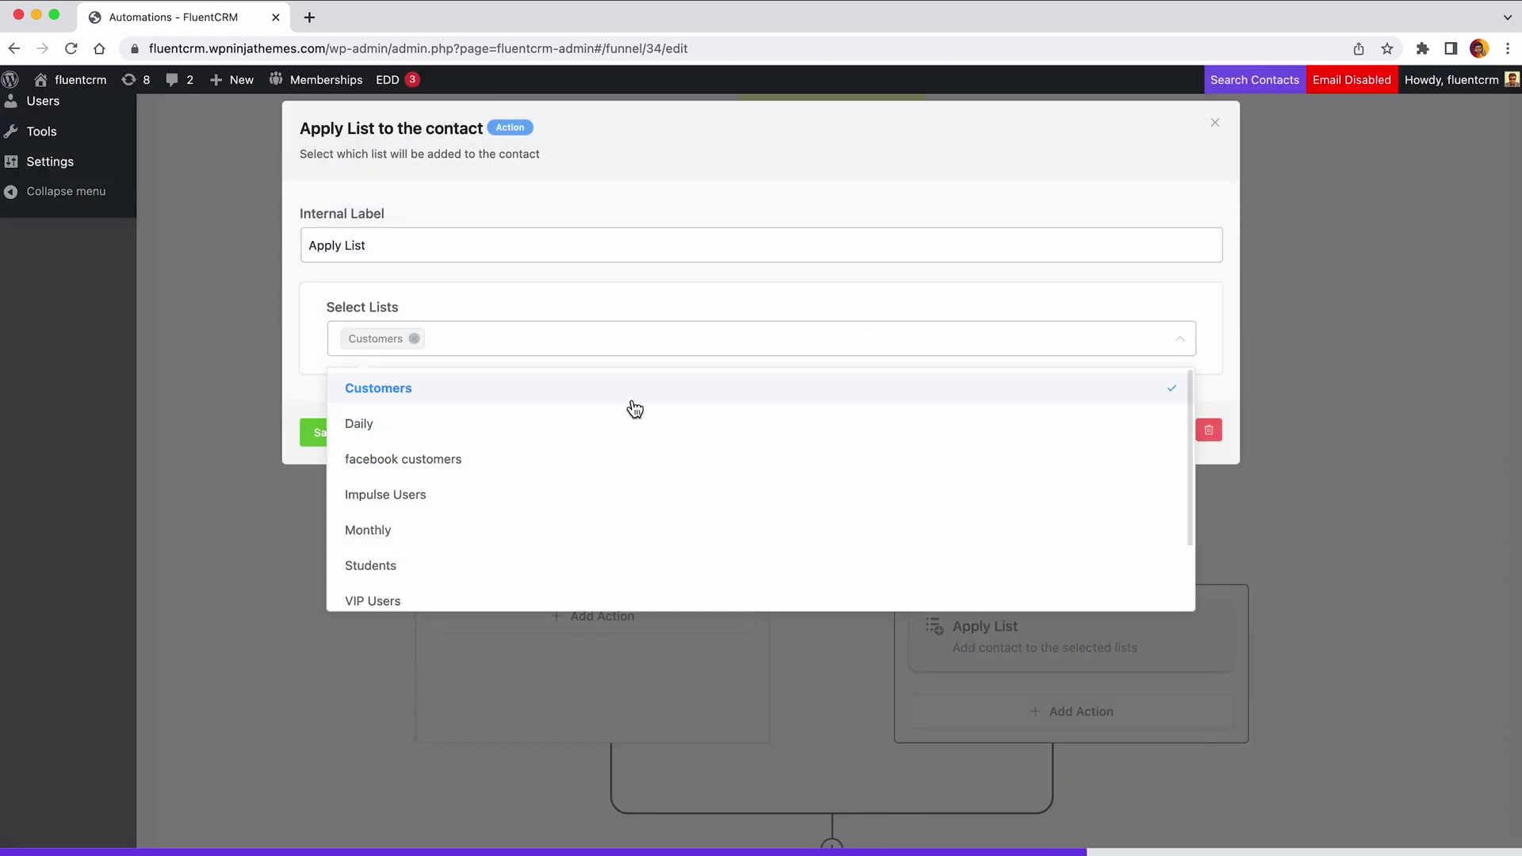
left_click(527, 462)
left_click(329, 442)
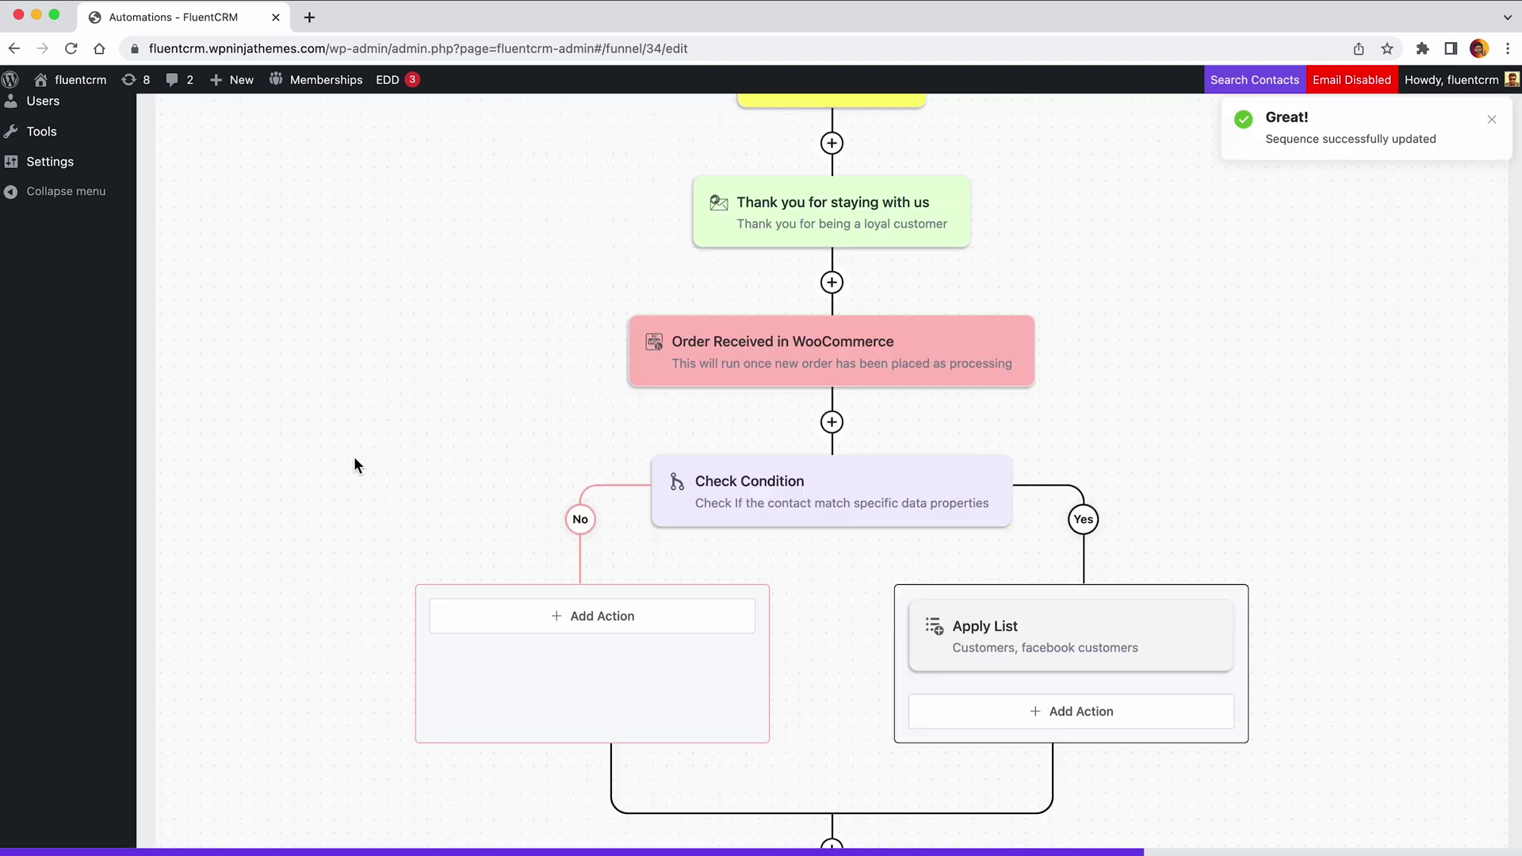
Step: On the No branch, remove contacts from the Customers list and save
left_click(615, 618)
left_click(612, 427)
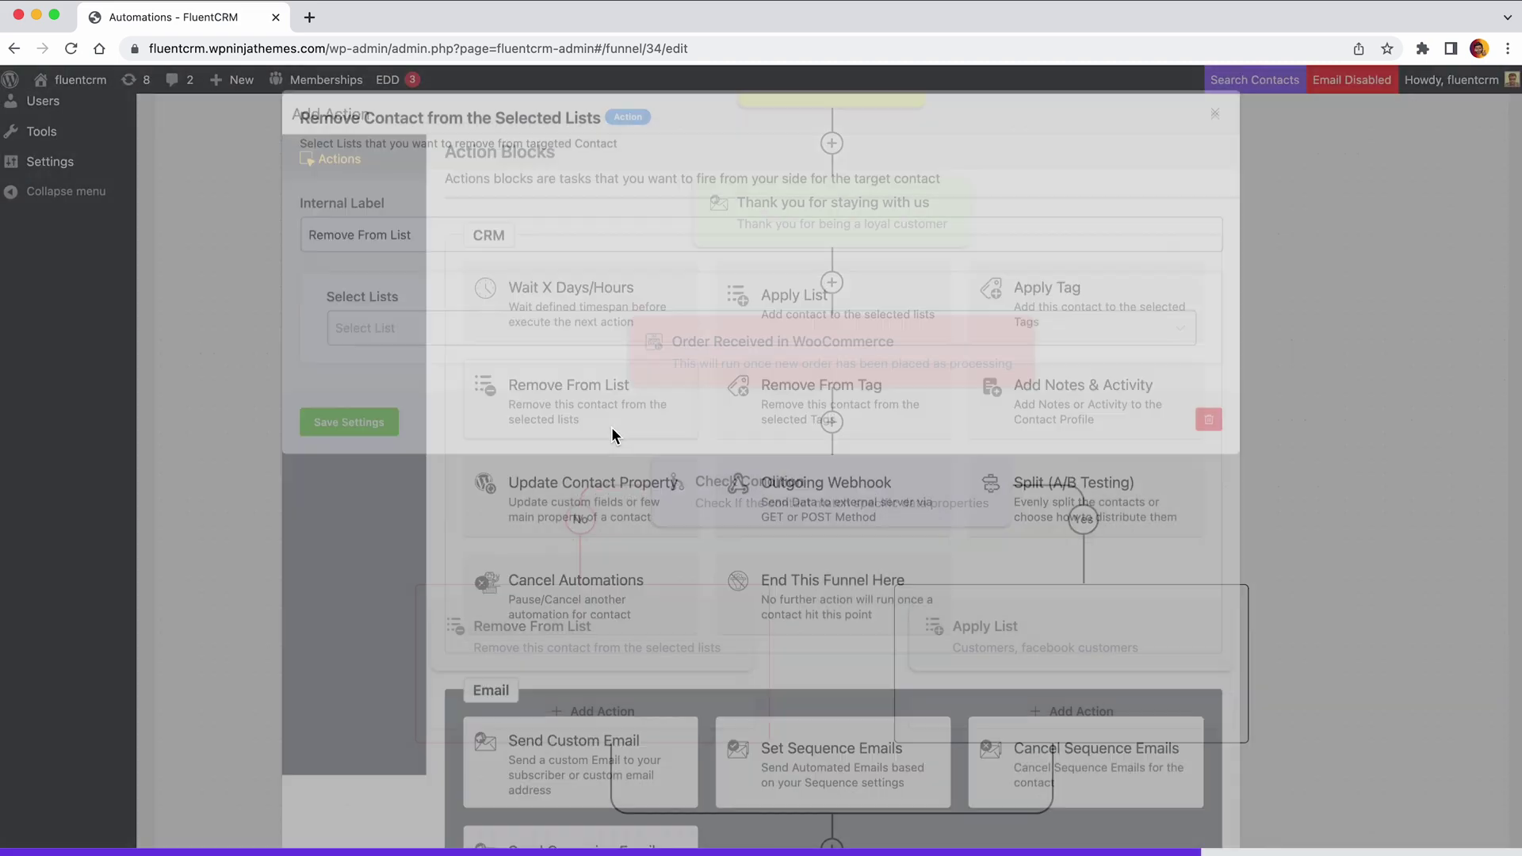
left_click(563, 349)
left_click(561, 389)
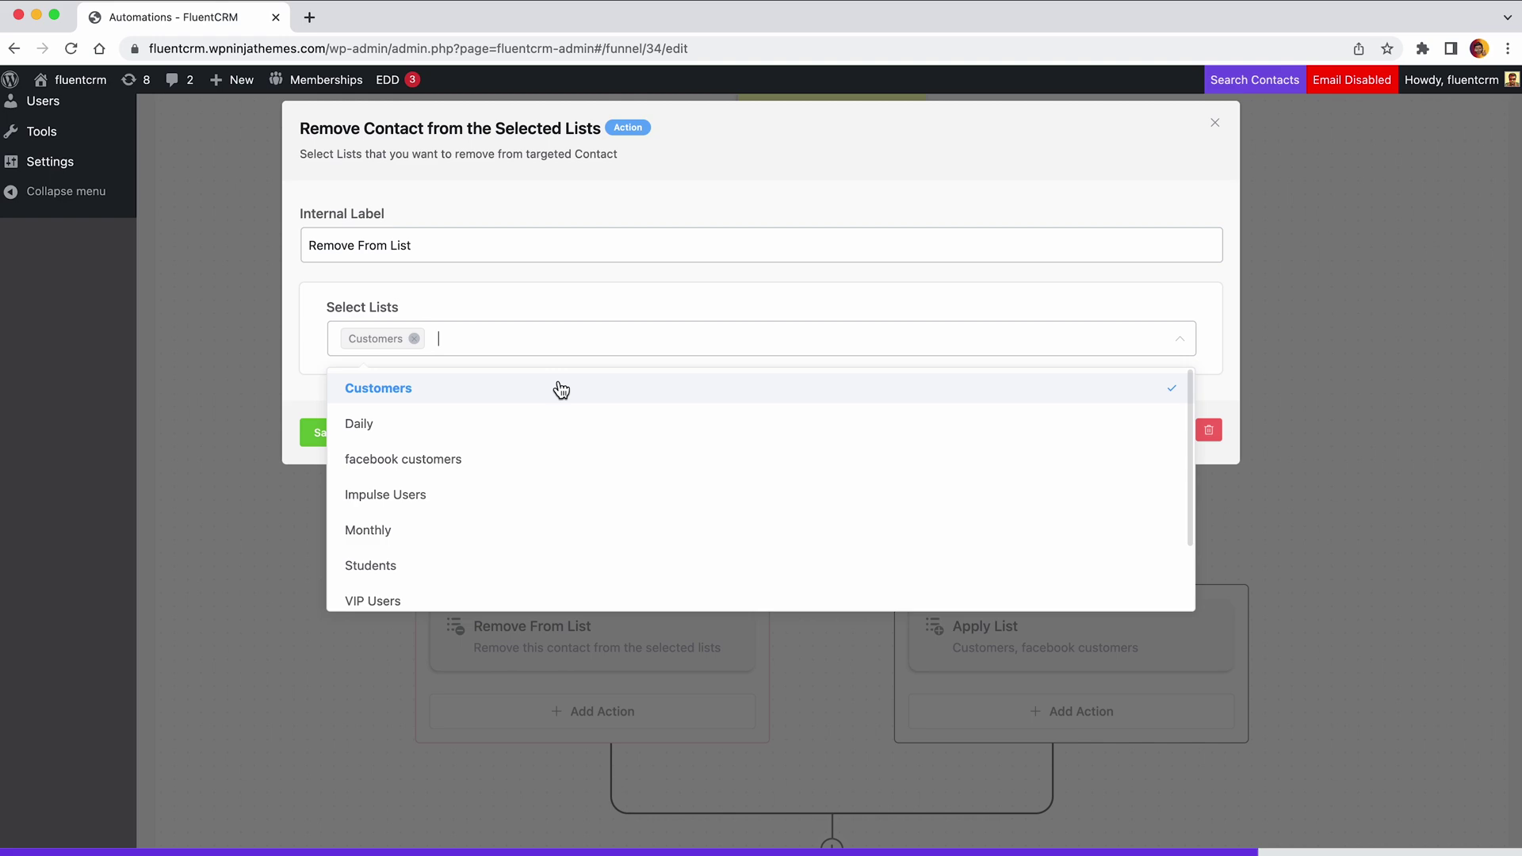
left_click(551, 347)
left_click(354, 435)
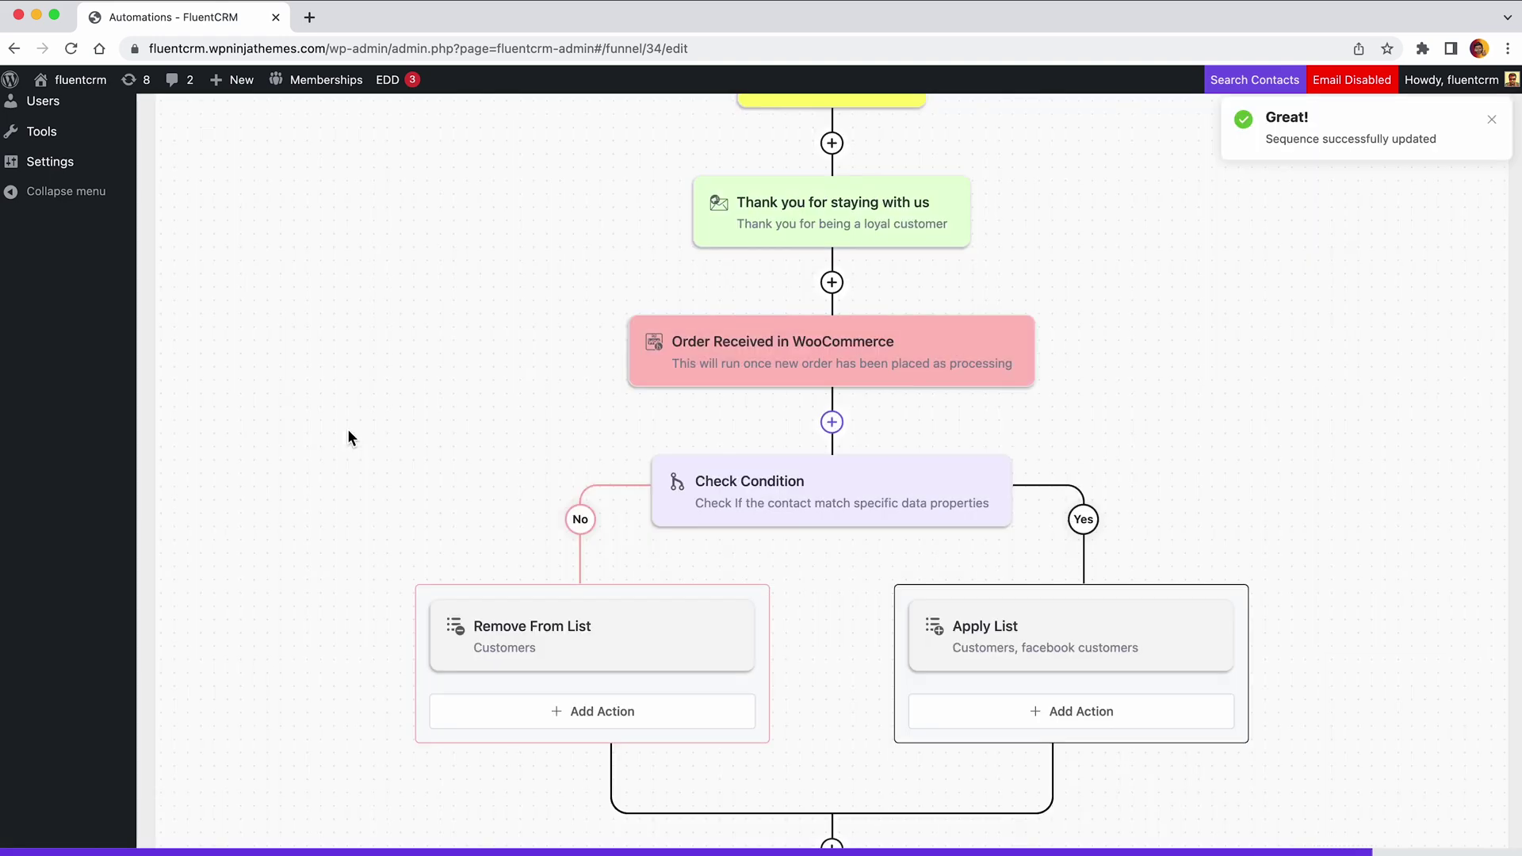
Step: Return to the Automations list and open the Demo_Submission Form funnel's report
scroll(348, 431, "down", 3)
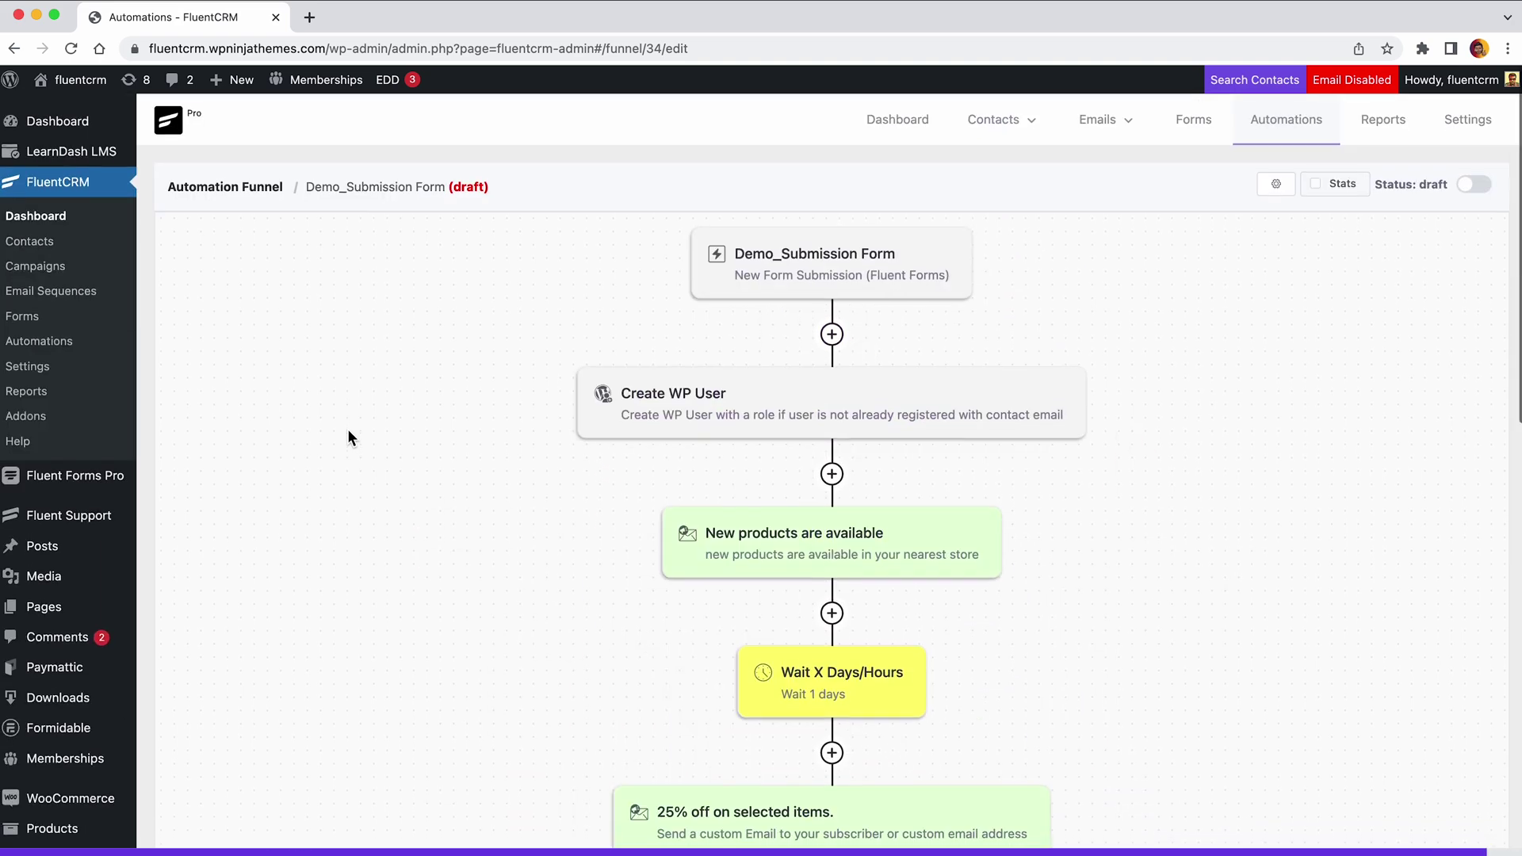
left_click(1276, 133)
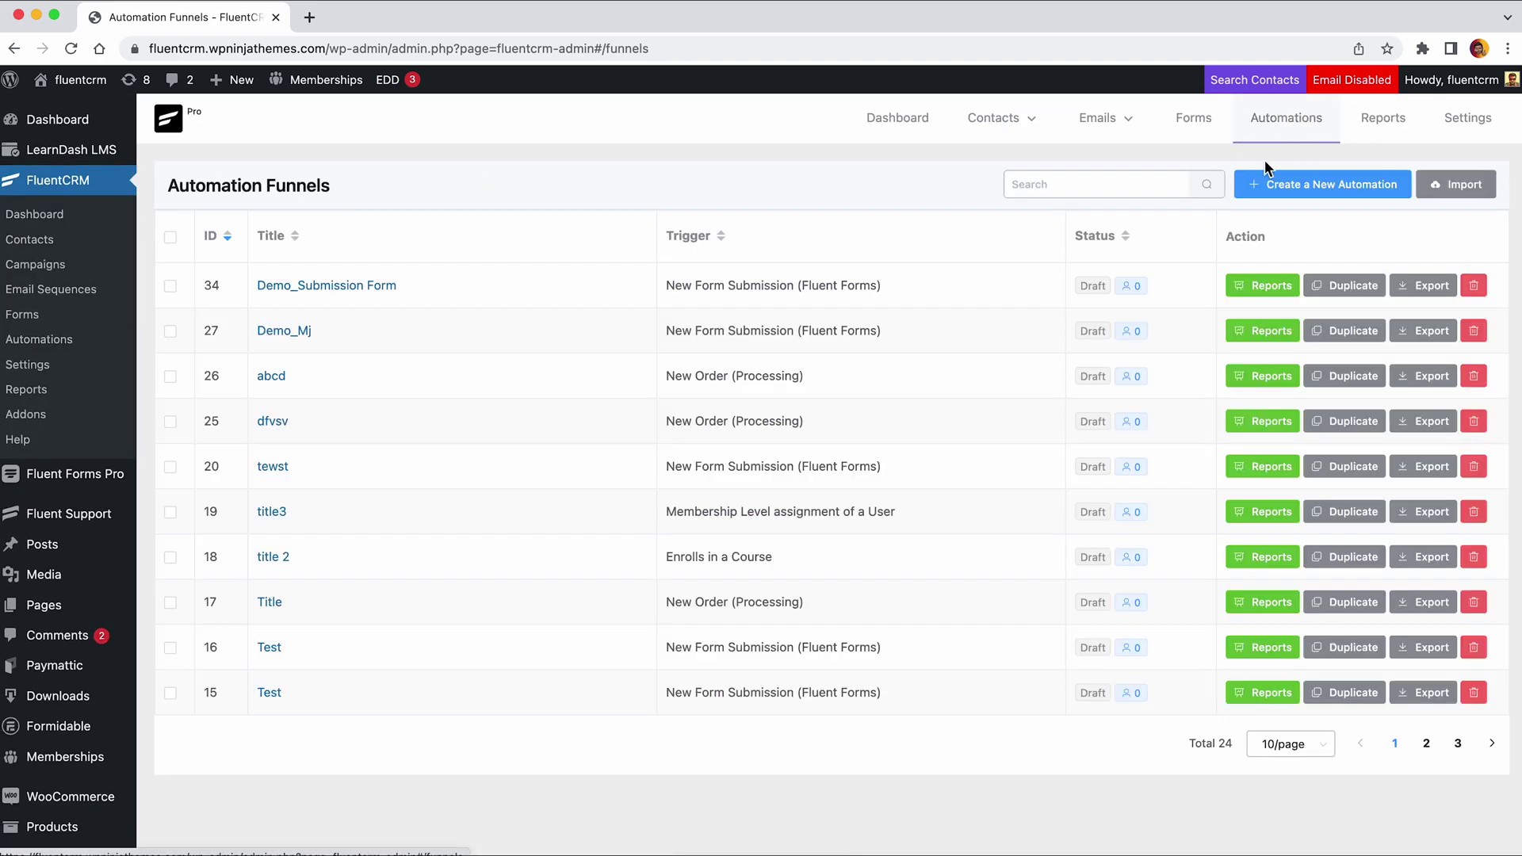
left_click(1257, 287)
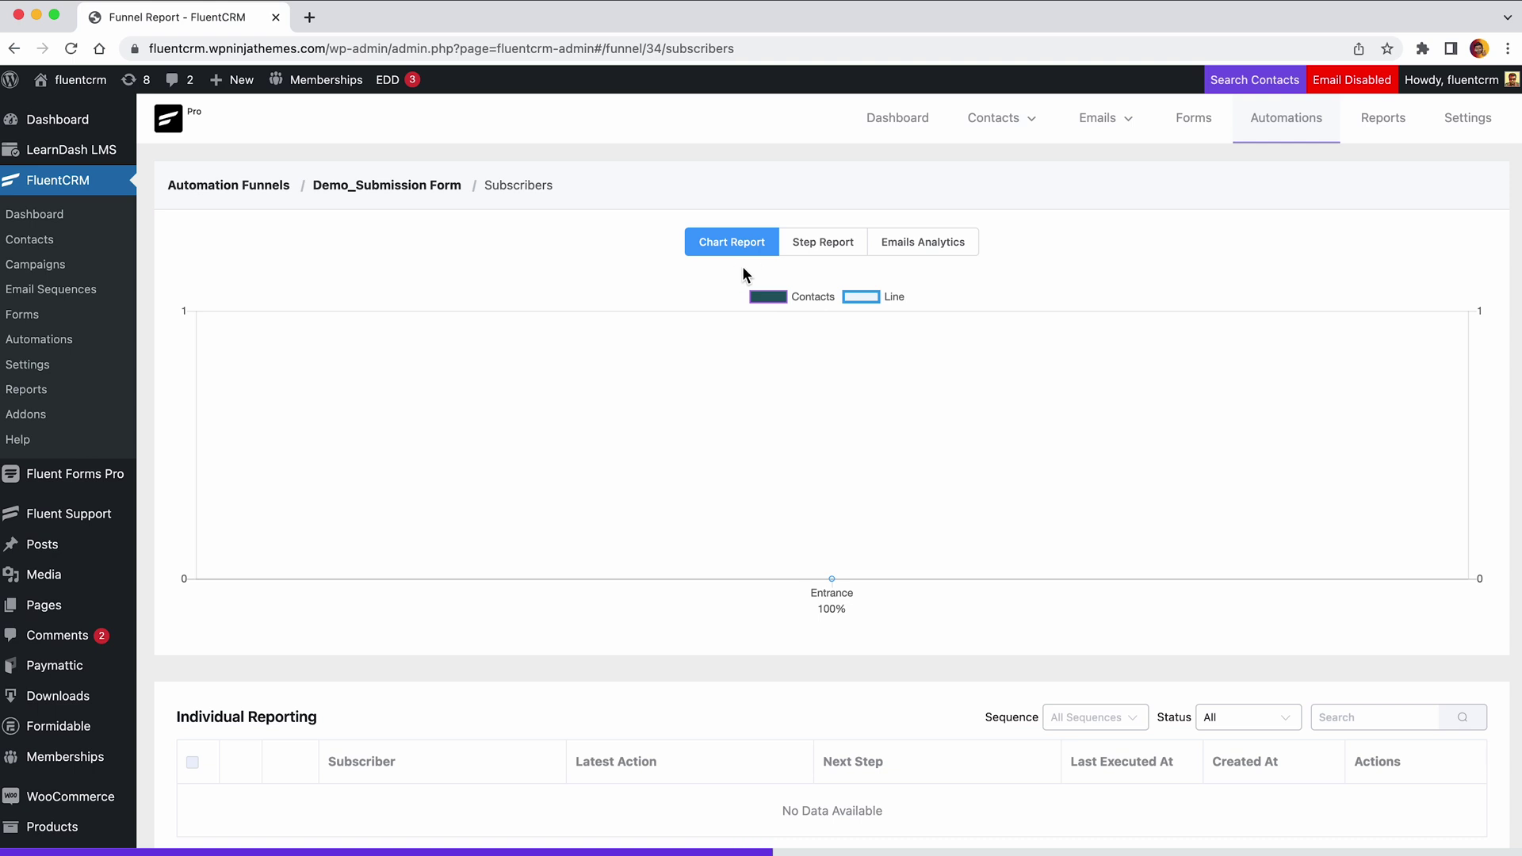
Step: Check Emails Analytics, then settle on the Step Report showing Entrance 100% and 100% overall conversion
left_click(824, 252)
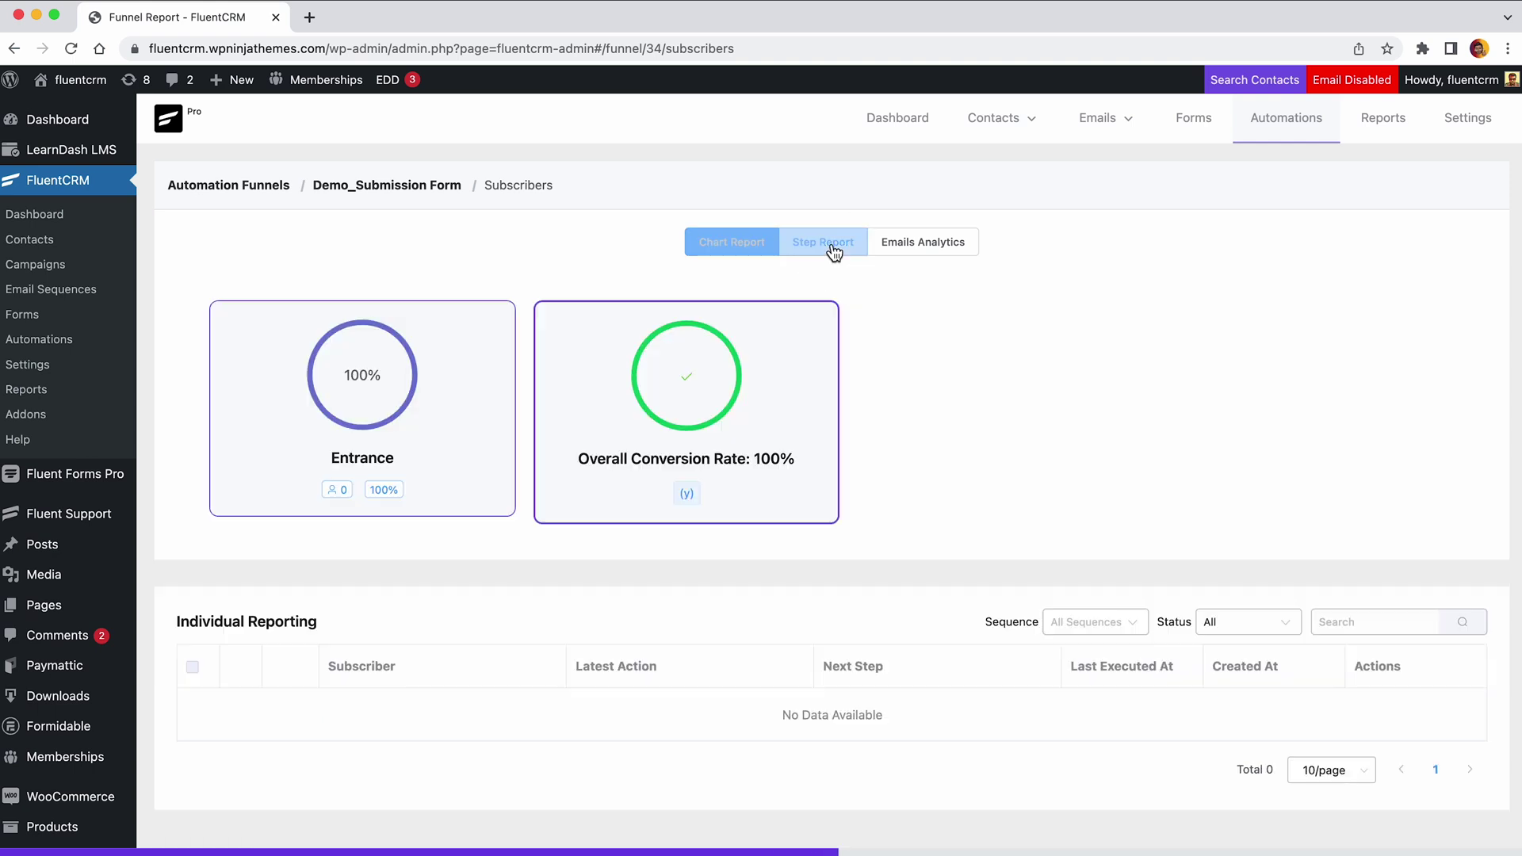
left_click(907, 252)
scroll(907, 261, "down", 3)
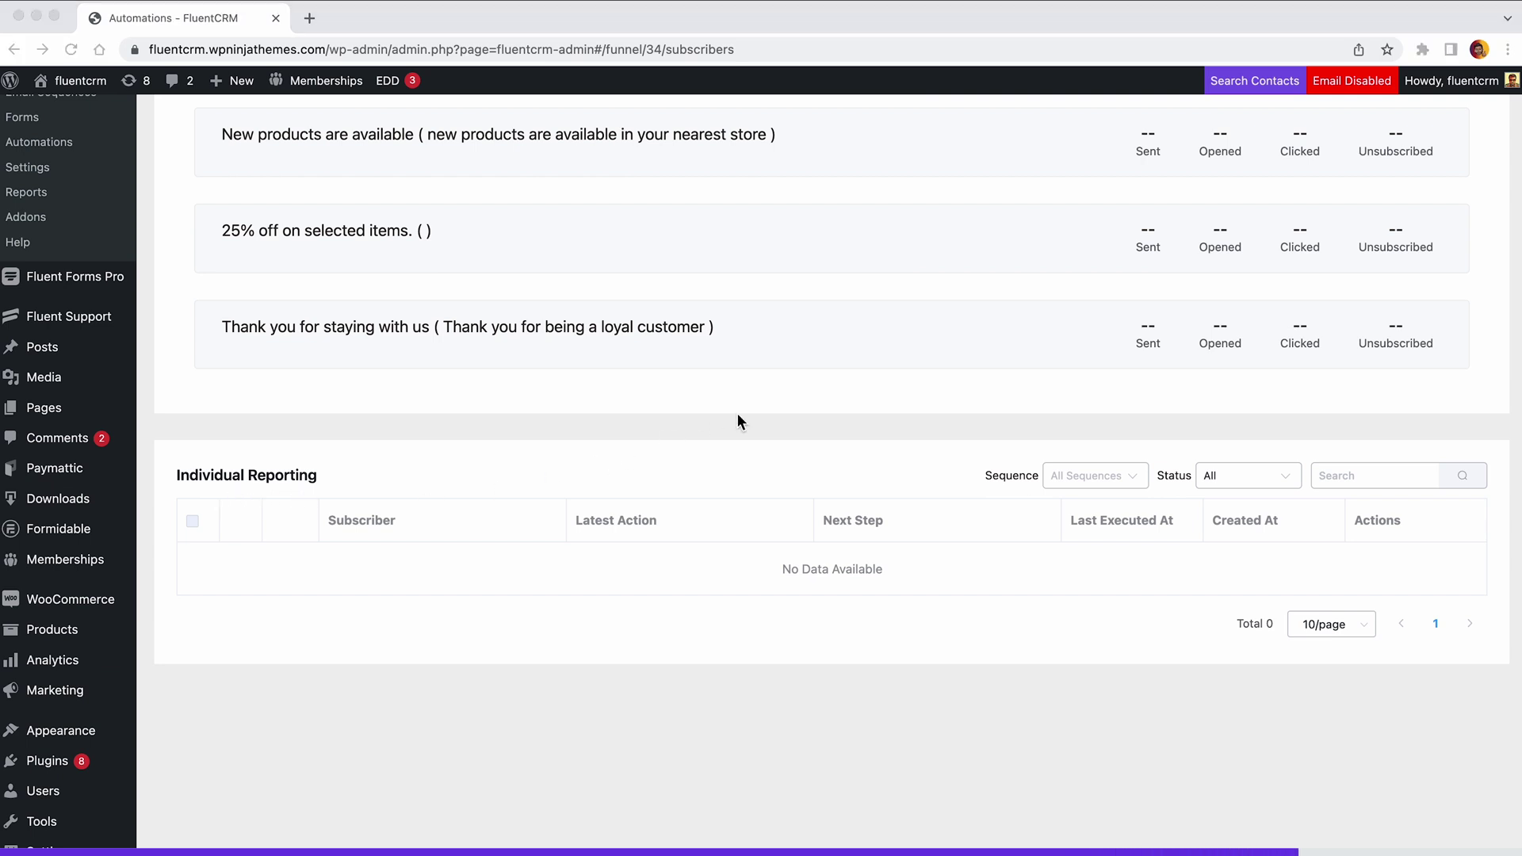
scroll(736, 413, "up", 3)
left_click(828, 246)
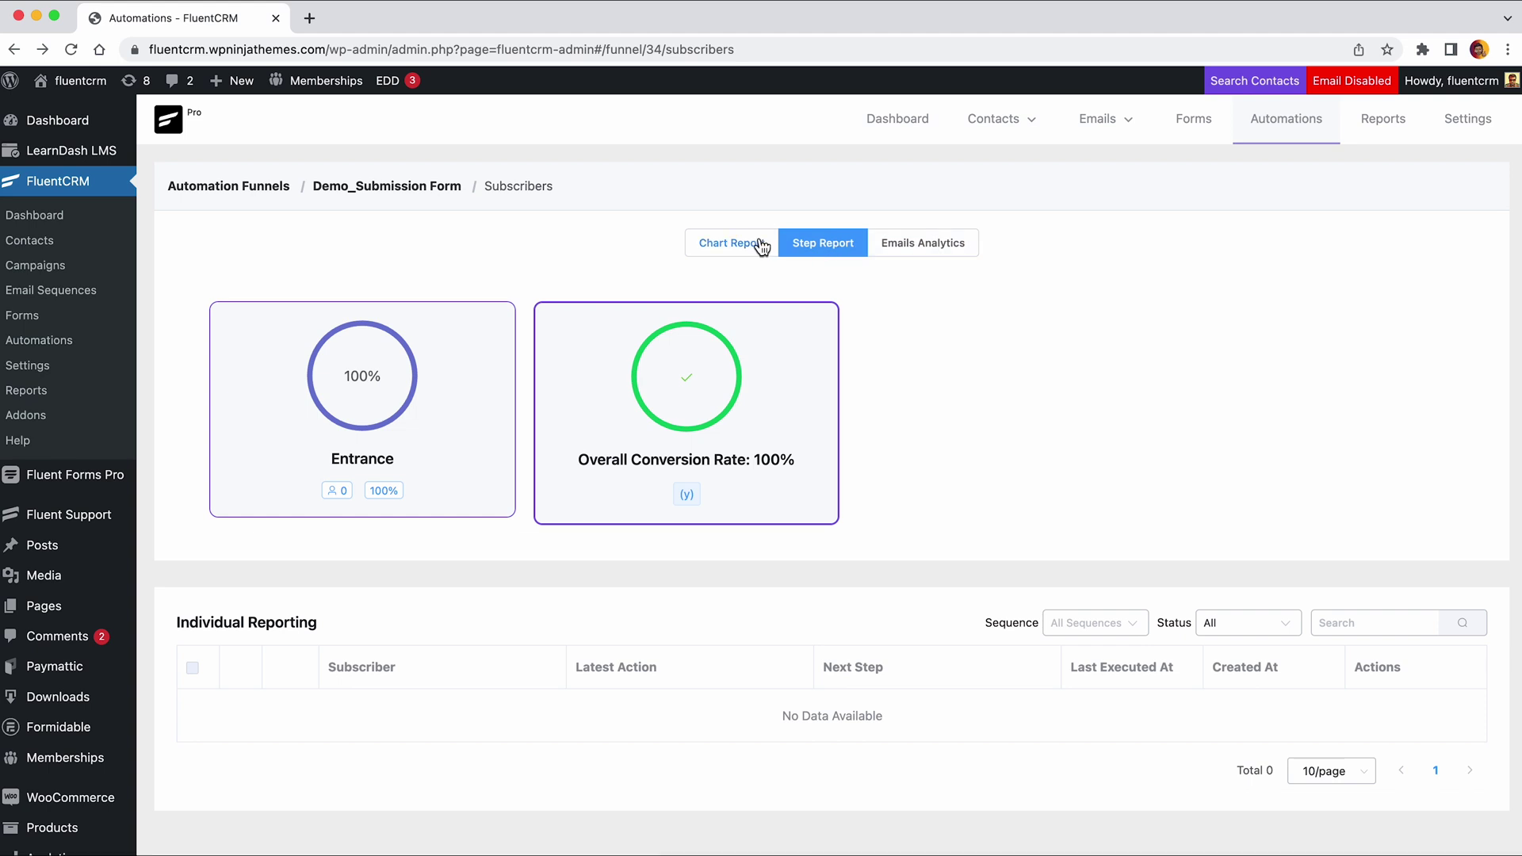
Step: Go to the FluentCRM Dashboard showing 89 active contacts, 3 campaigns, 8 emails sent and 18 tags
left_click(908, 129)
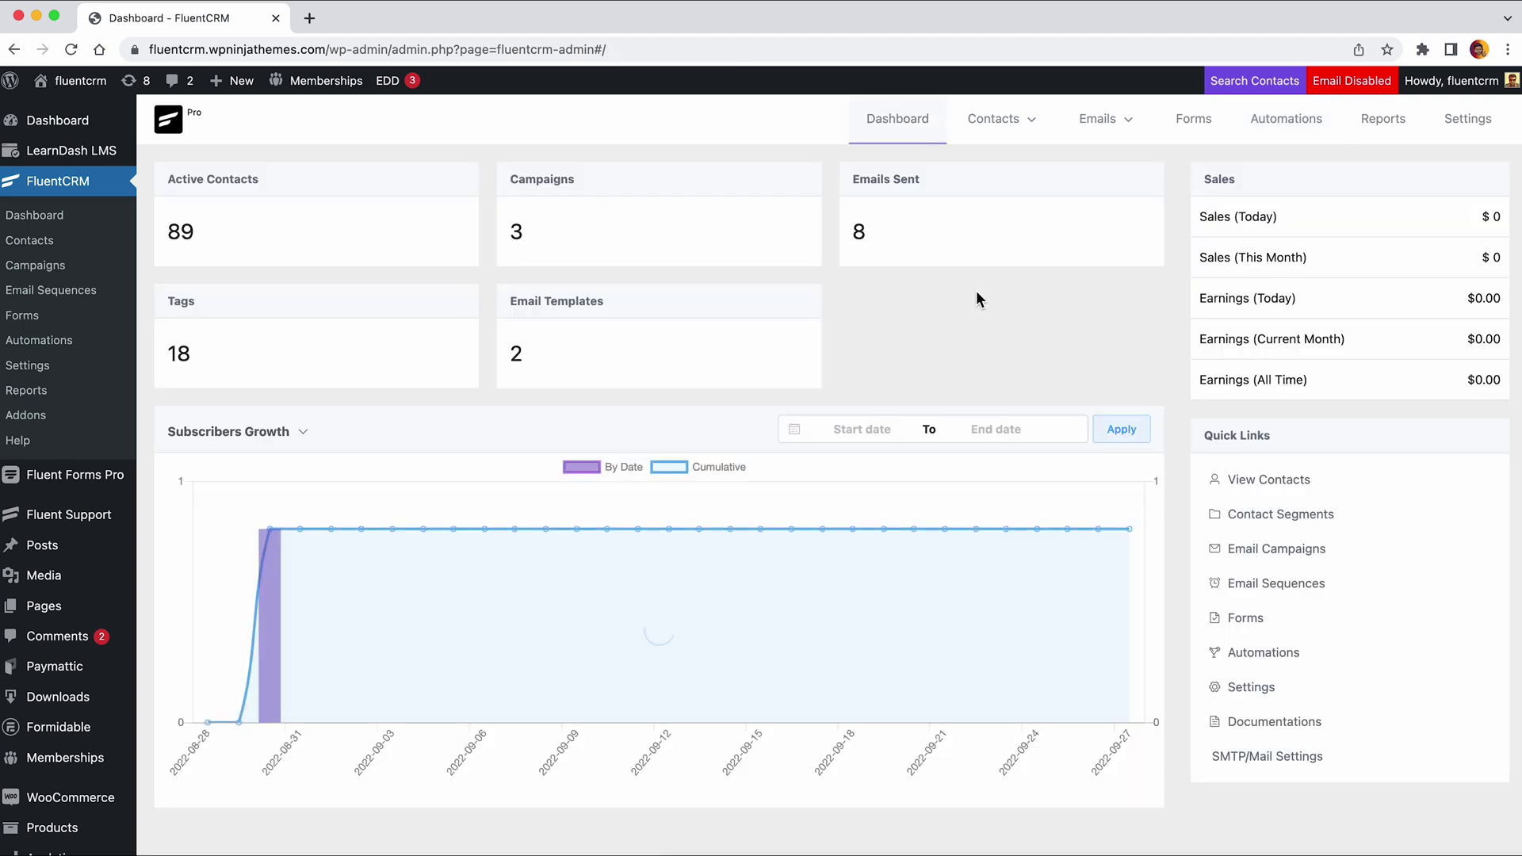